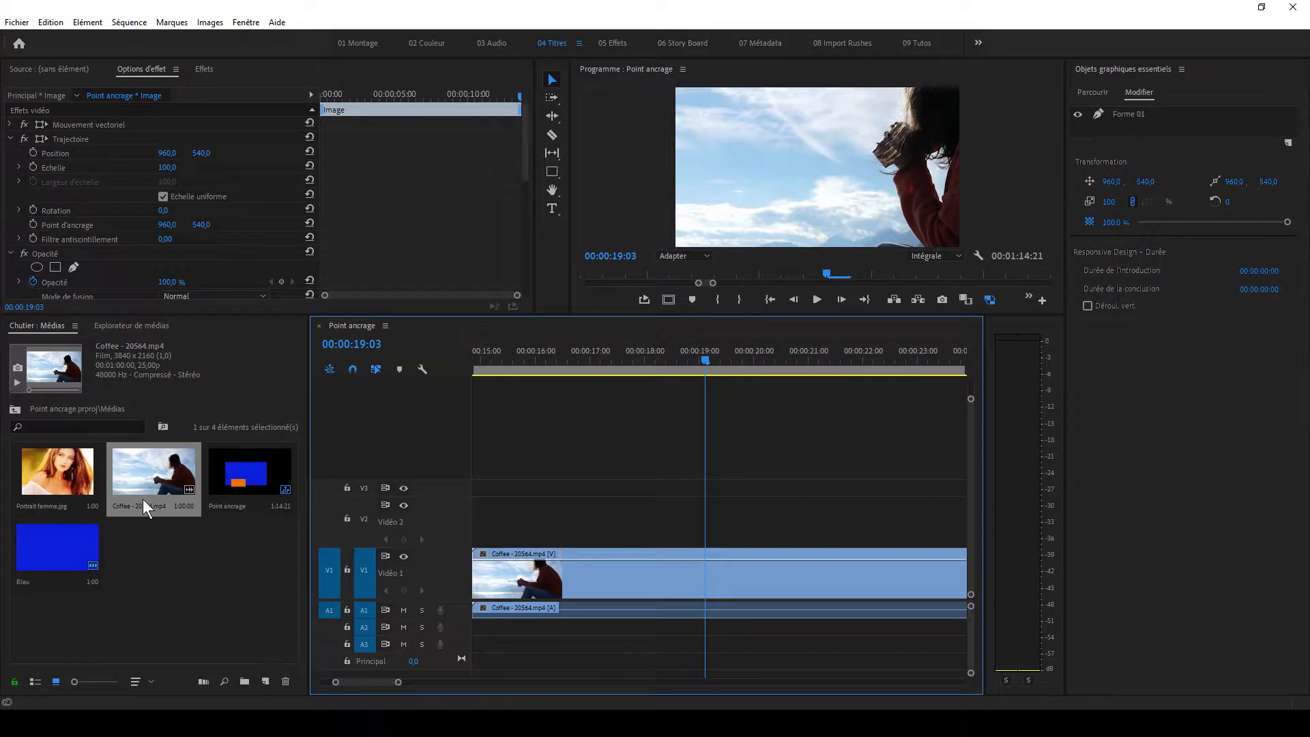
# Set the Programme monitor zoom to 10 % and show the Trajectoire bounding box of the Coffee - 20564.mp4 clip
pyautogui.click(671, 256)
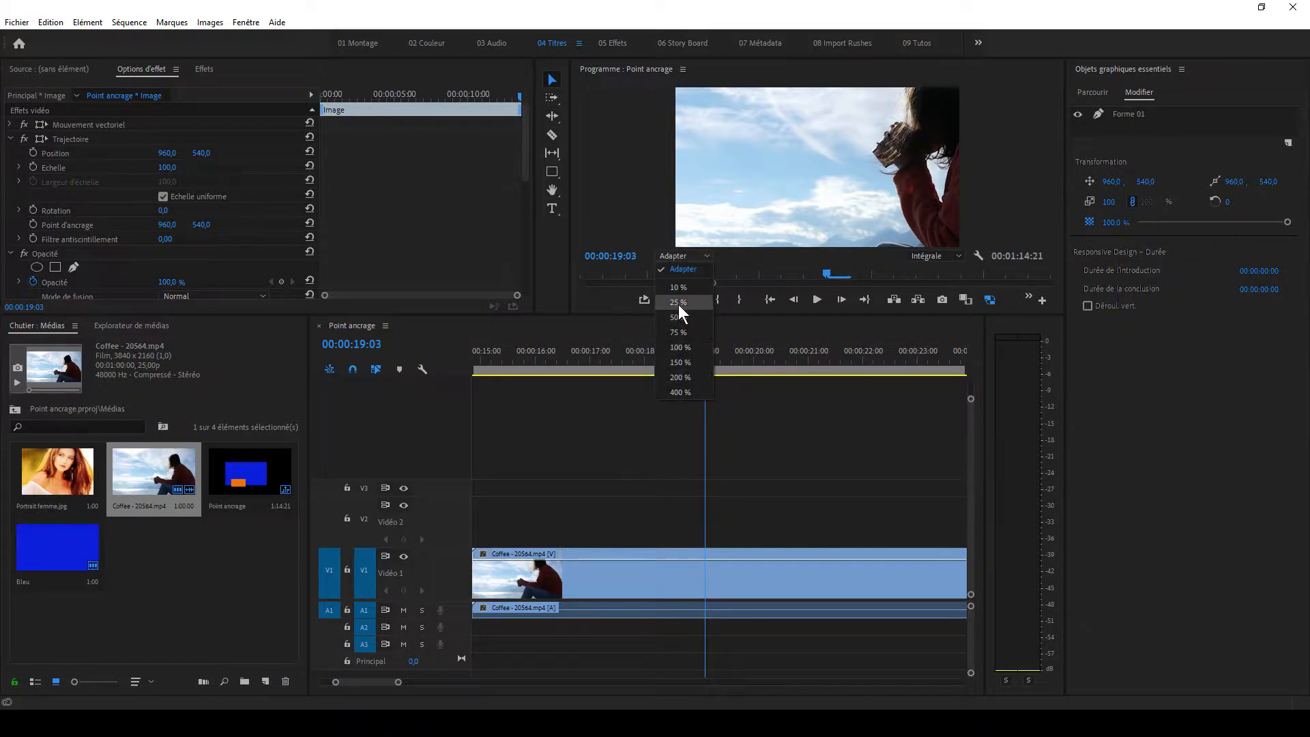
pyautogui.click(678, 304)
pyautogui.click(675, 258)
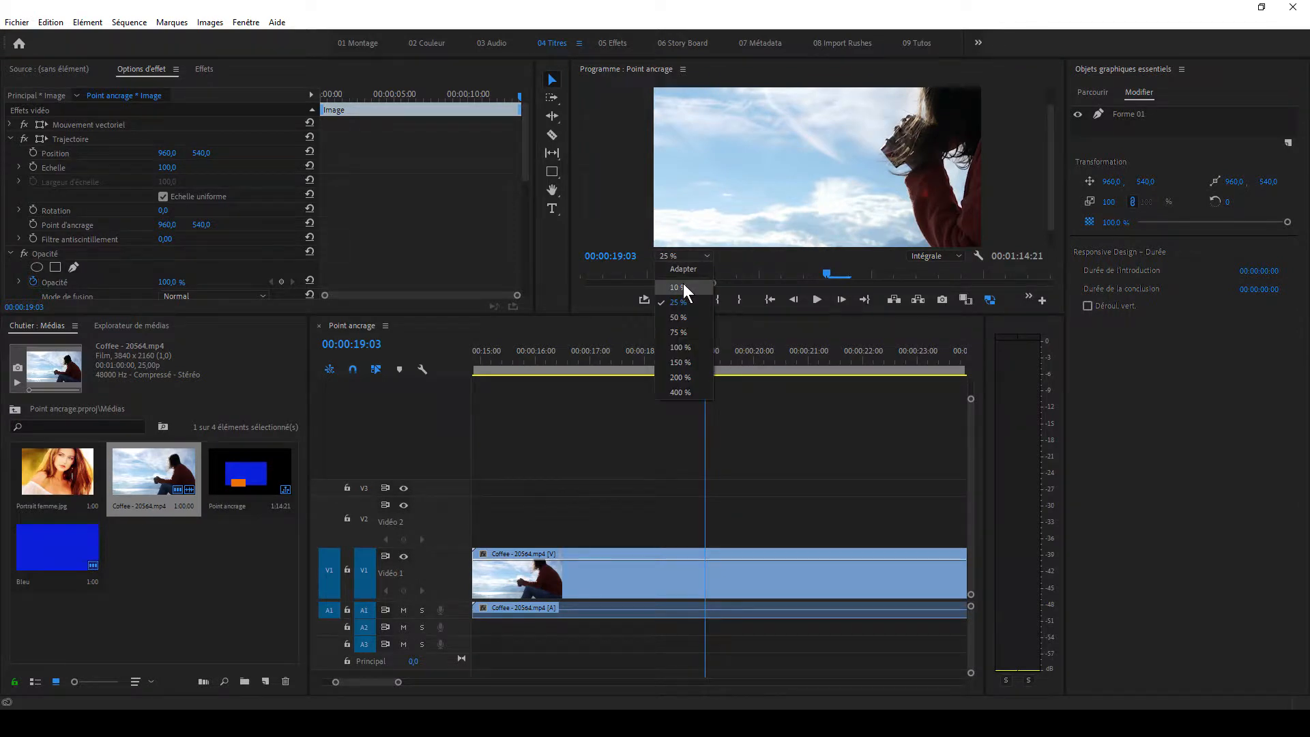
pyautogui.click(683, 287)
pyautogui.click(595, 593)
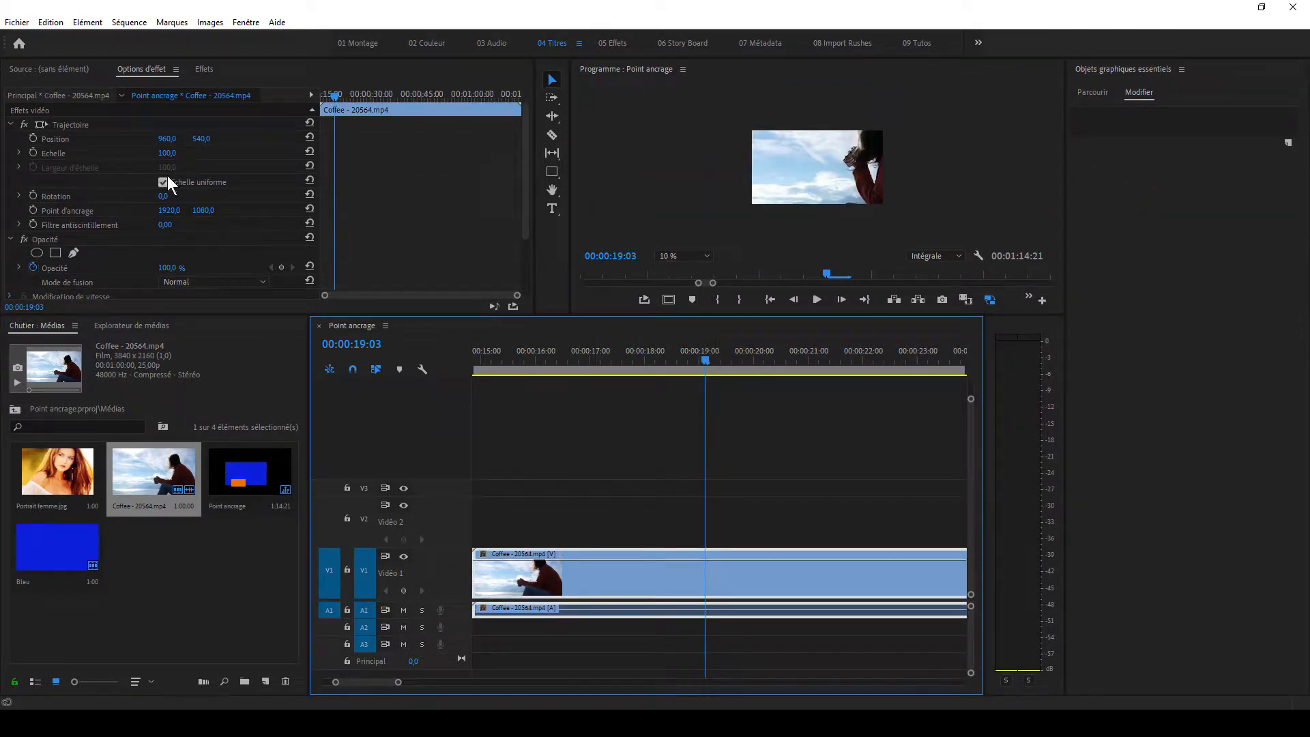
pyautogui.click(75, 128)
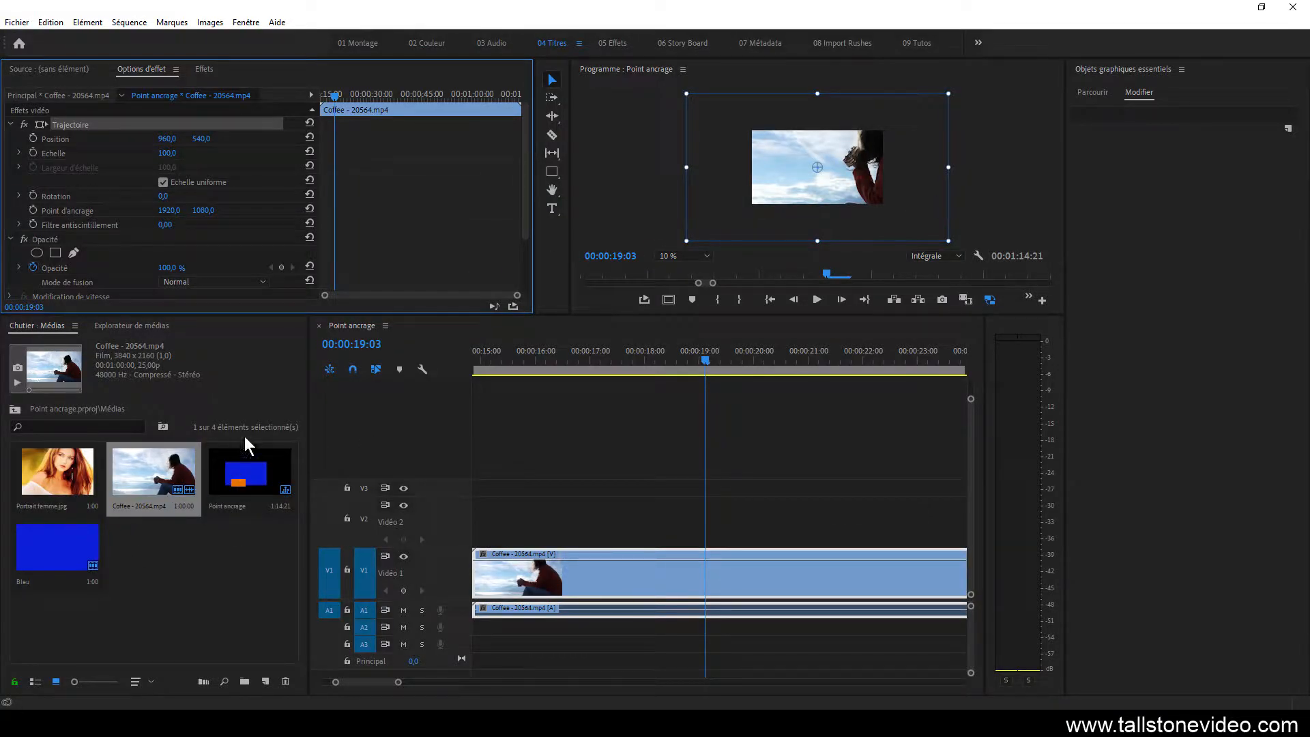
# Check the media details of the Point ancrage sequence and Coffee - 20564.mp4 in the bin, and save the project
pyautogui.click(259, 448)
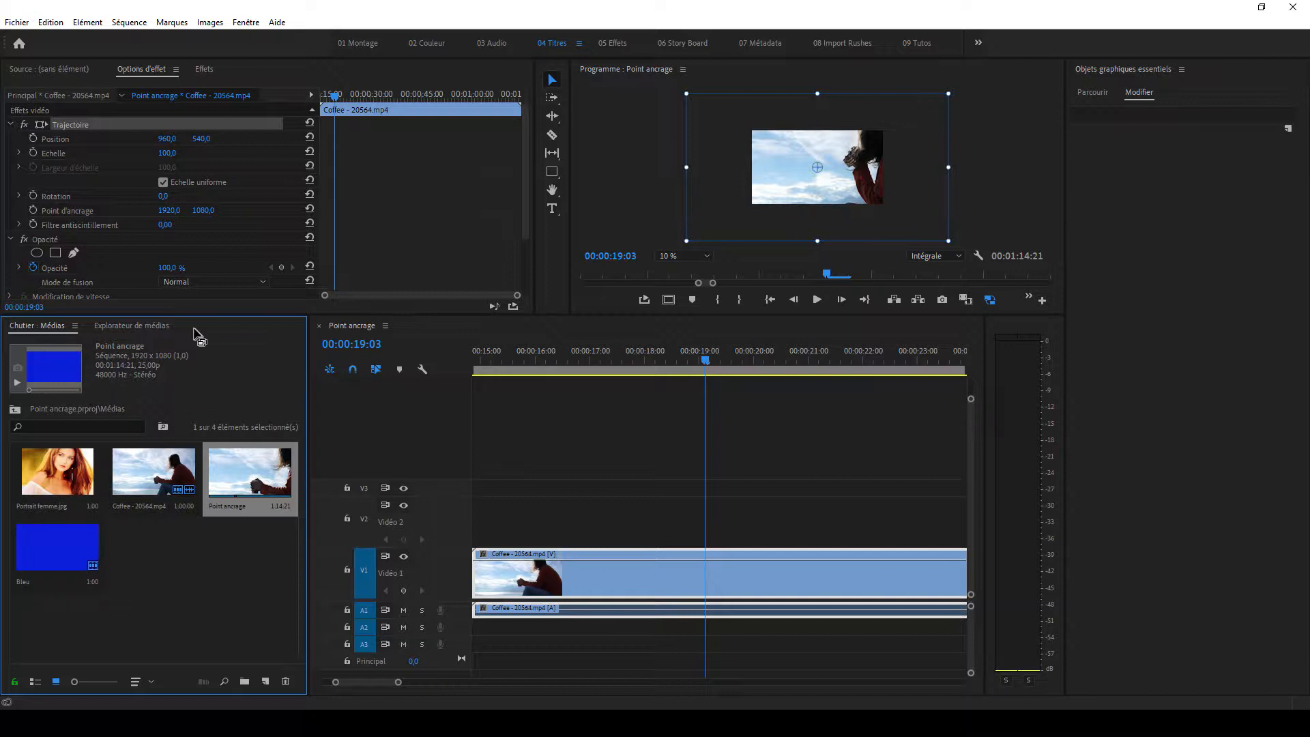
pyautogui.click(160, 485)
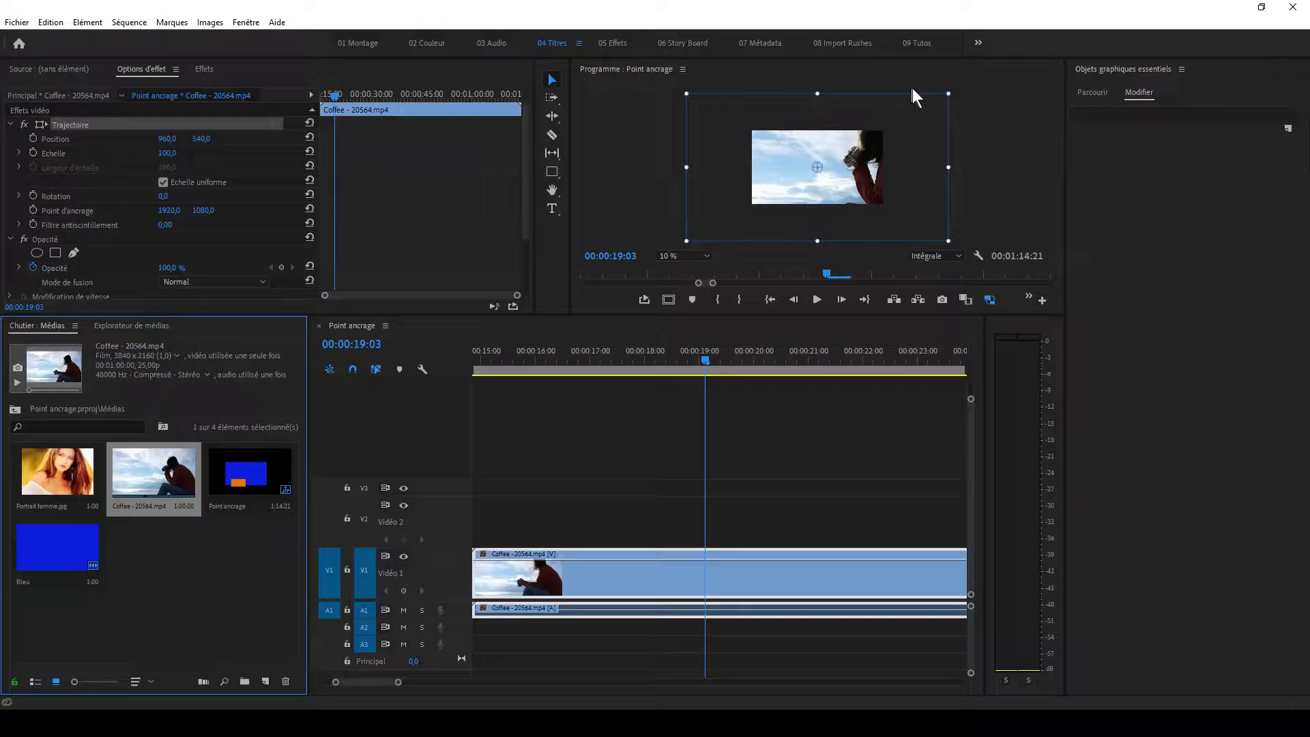
pyautogui.hotkey('ctrl', 's')
# Shrink the Coffee clip by a corner to about 68 % scale, and resize it with Définir sur la taille de l'image
pyautogui.moveTo(689, 245); pyautogui.dragTo(737, 217)
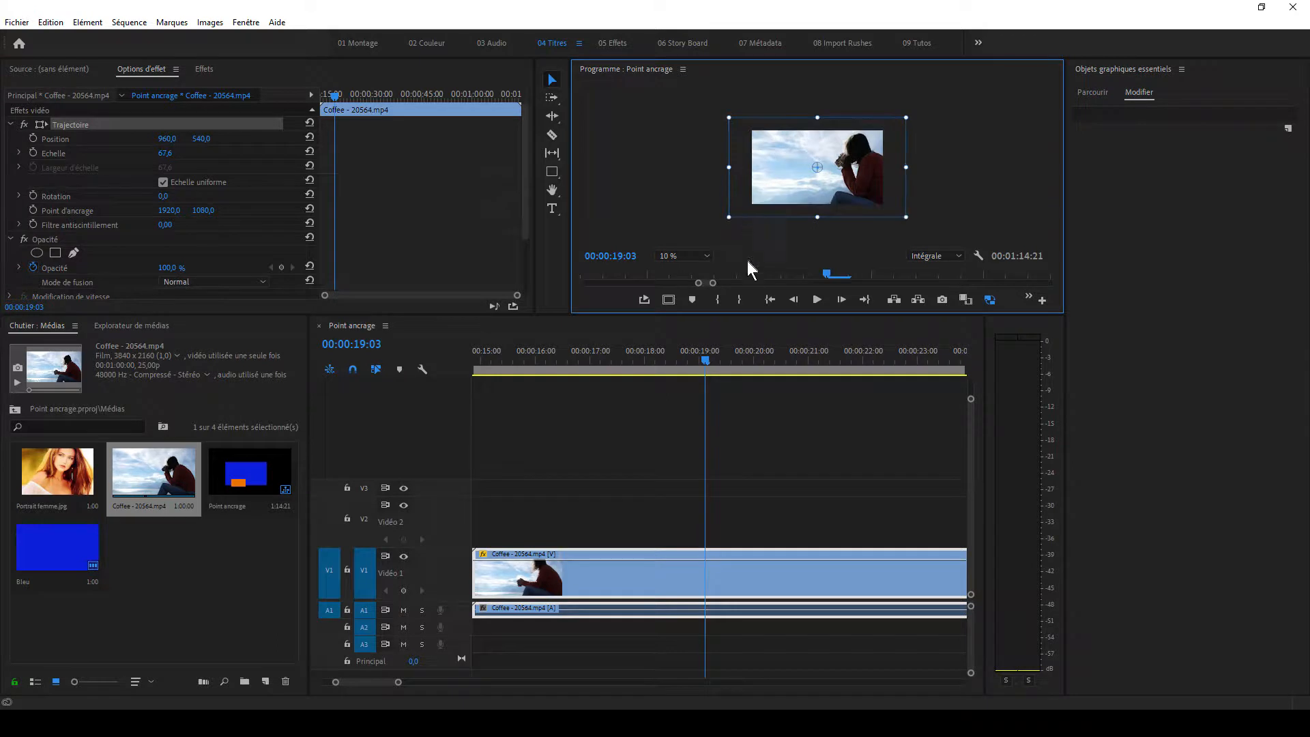
pyautogui.rightClick(746, 570)
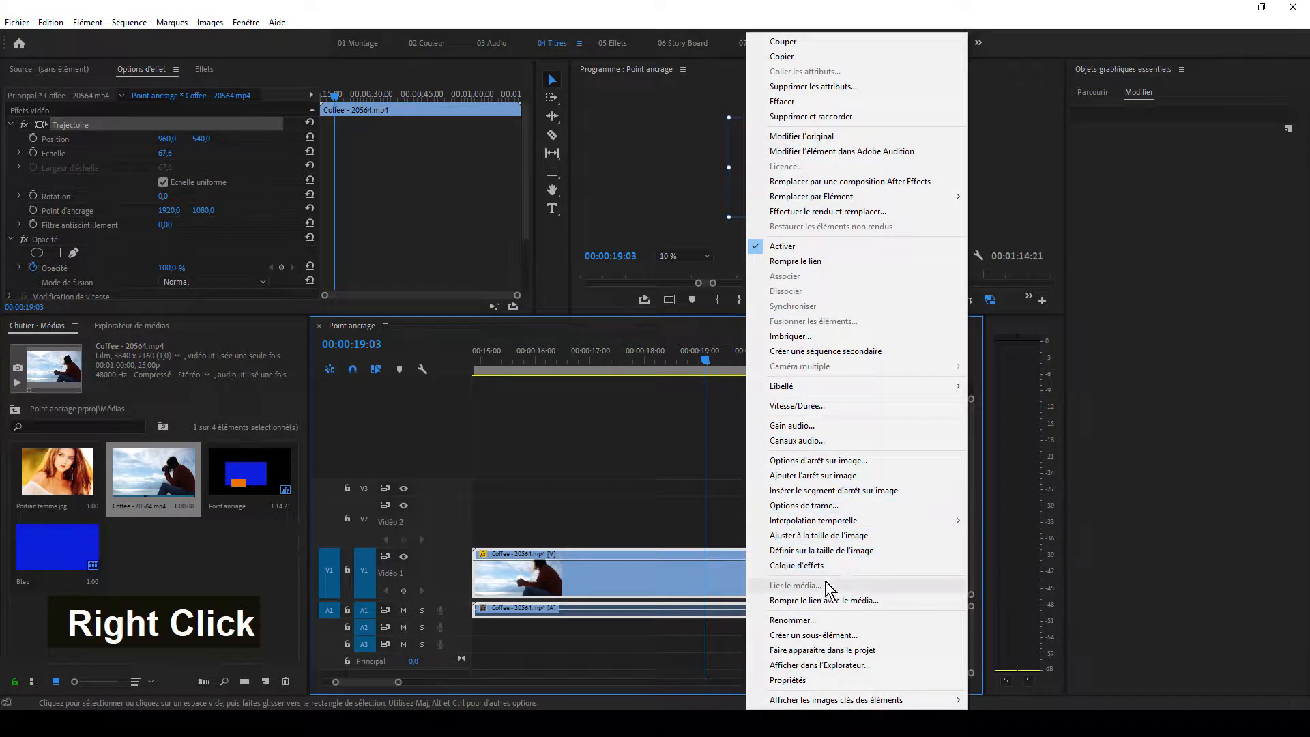
pyautogui.click(886, 550)
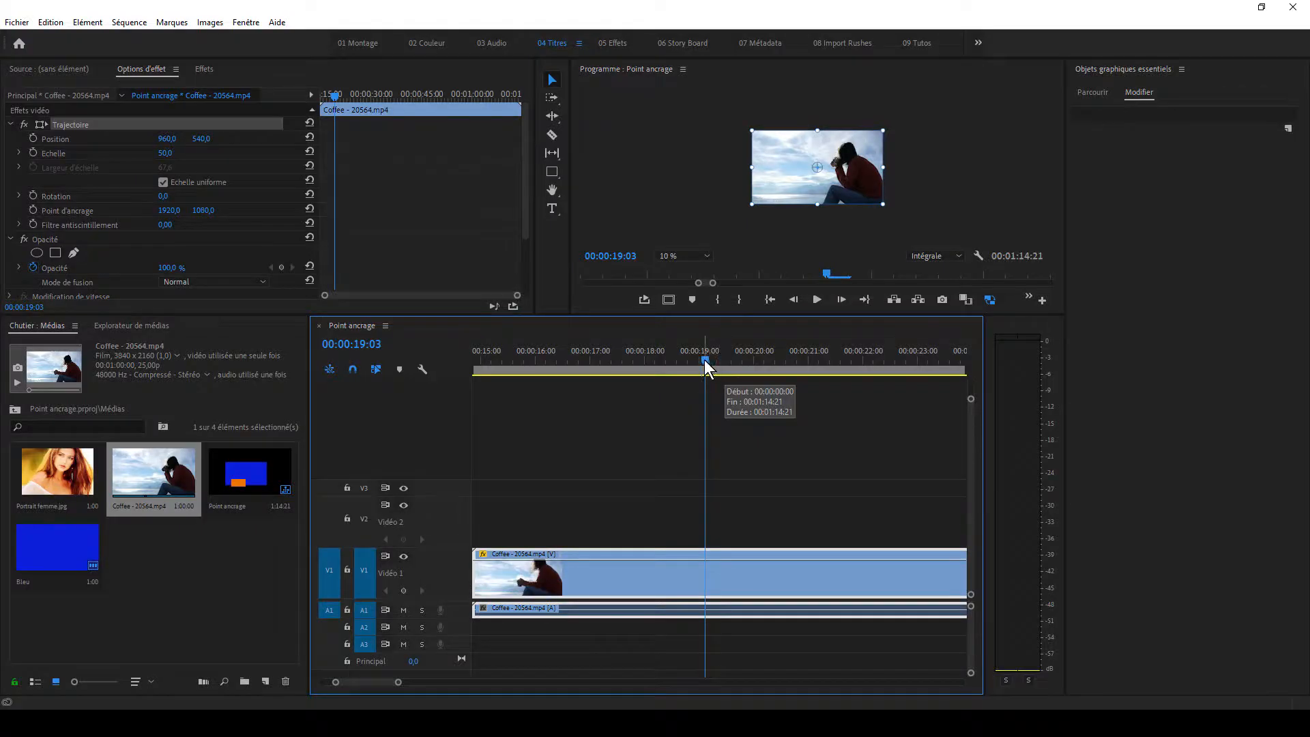
# Set the Programme monitor zoom to Adapter and enlarge the monitor area above the timeline
pyautogui.moveTo(704, 359); pyautogui.dragTo(642, 359)
pyautogui.click(687, 256)
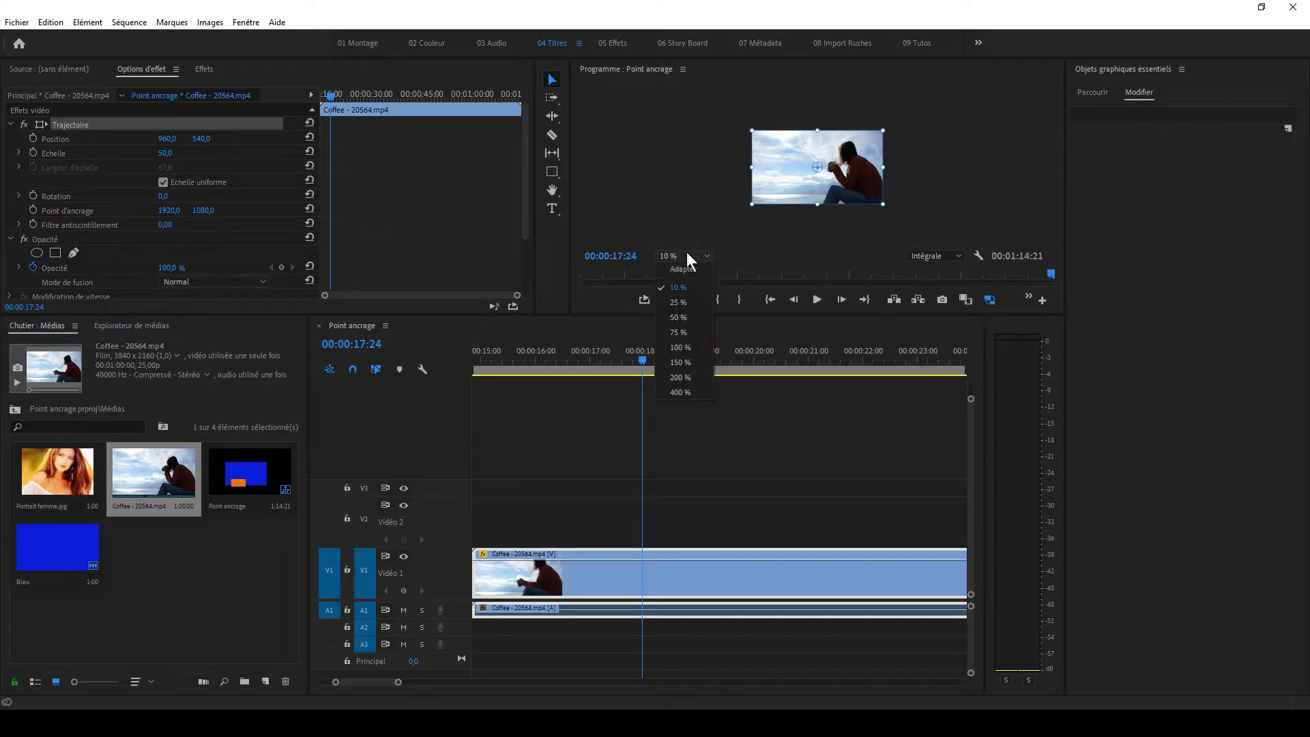
pyautogui.click(683, 269)
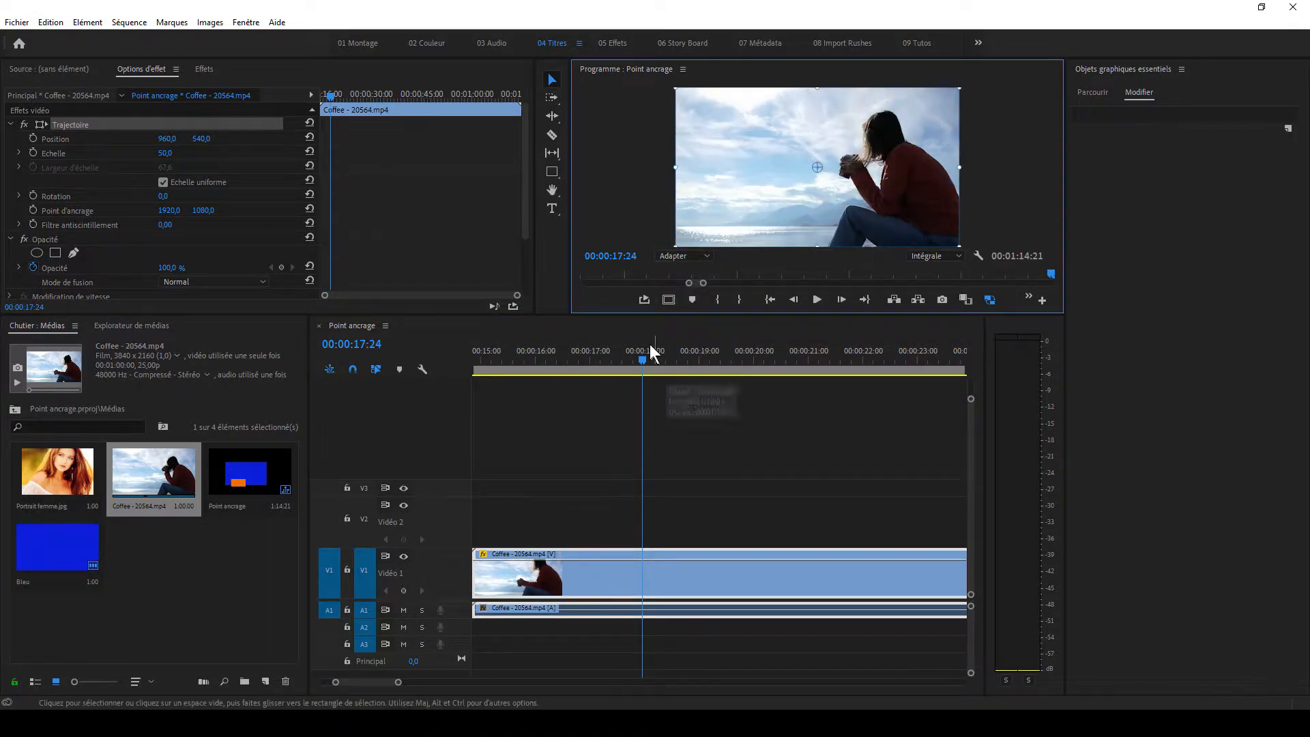
pyautogui.moveTo(589, 349); pyautogui.dragTo(564, 494)
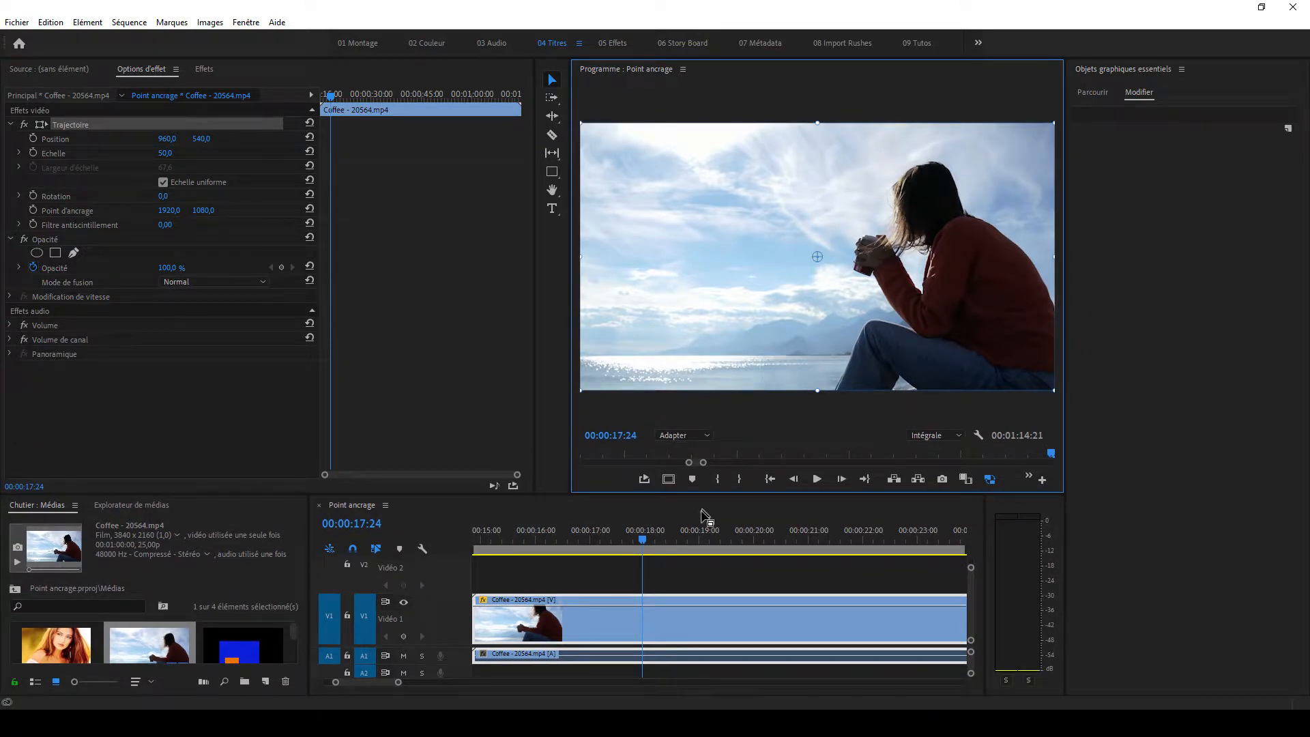
# At 00:00:15:11, move the Coffee clip's anchor point onto the woman's head, to about 2648, 722
pyautogui.moveTo(641, 543); pyautogui.dragTo(686, 601)
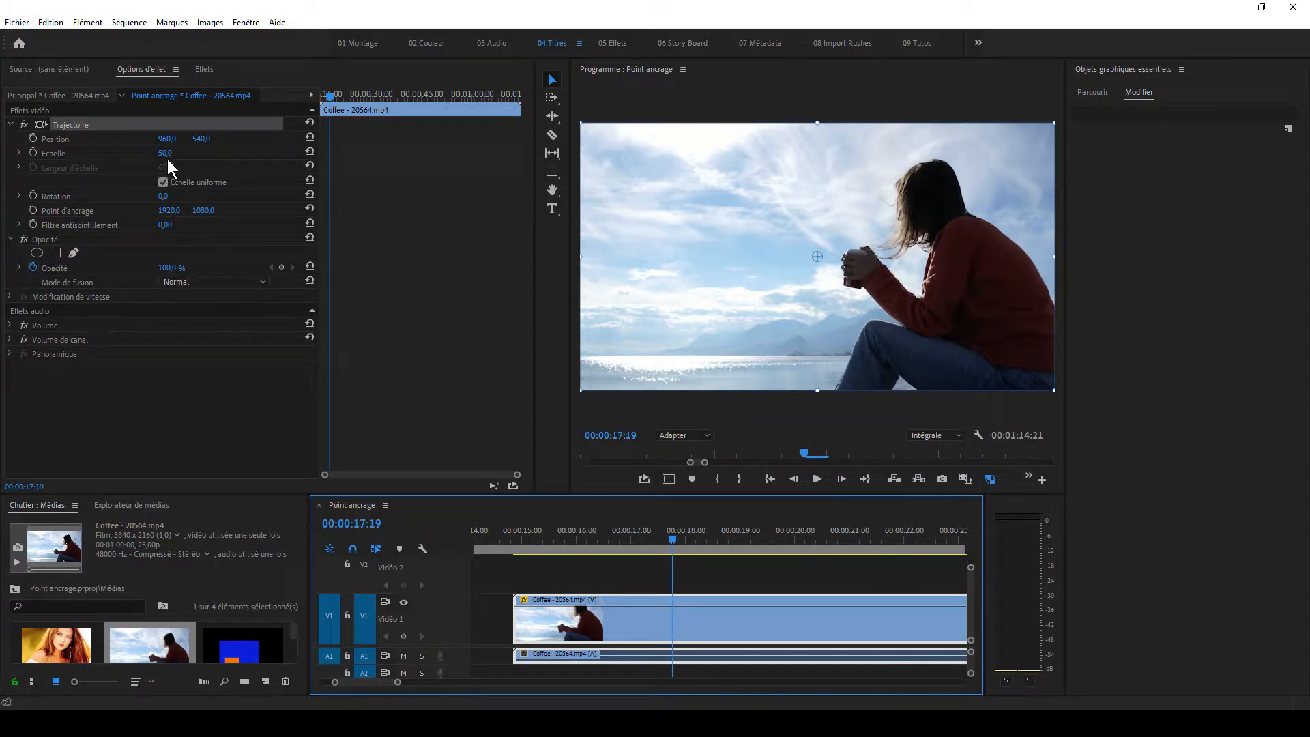
pyautogui.moveTo(669, 552); pyautogui.dragTo(546, 546)
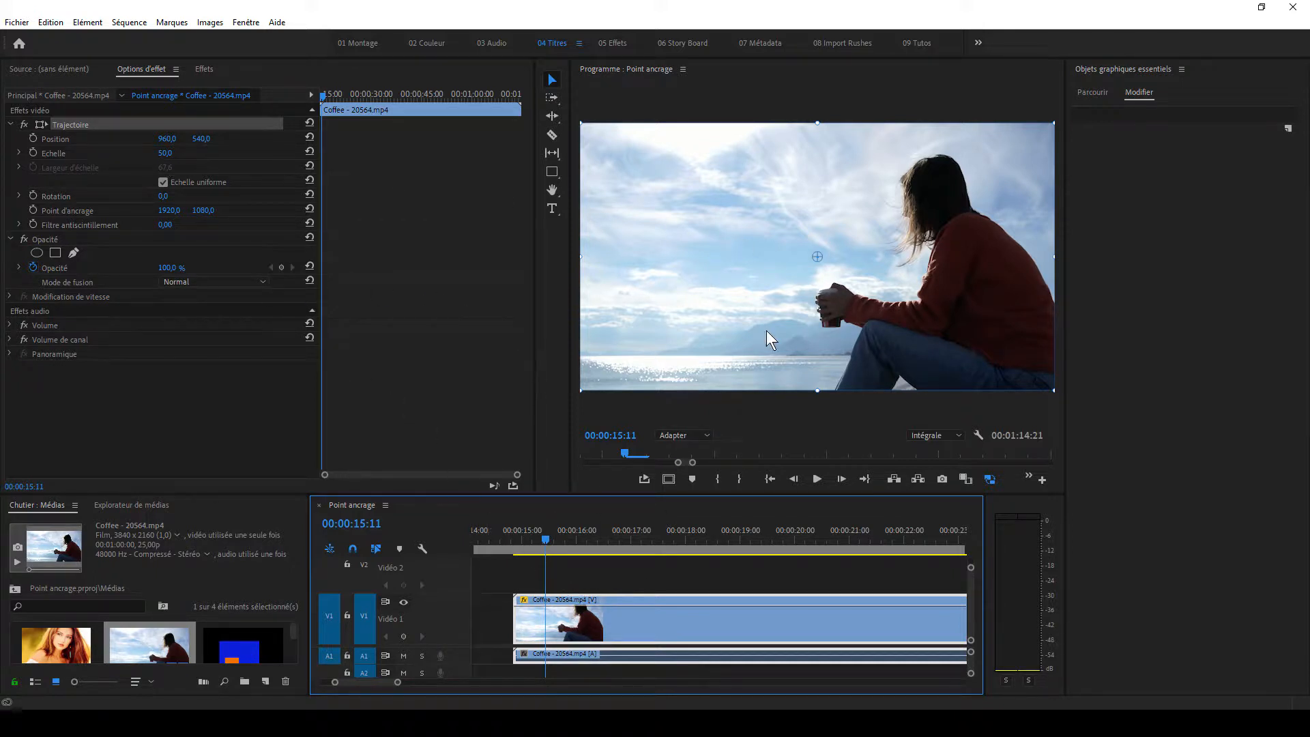
pyautogui.moveTo(820, 259); pyautogui.dragTo(919, 210)
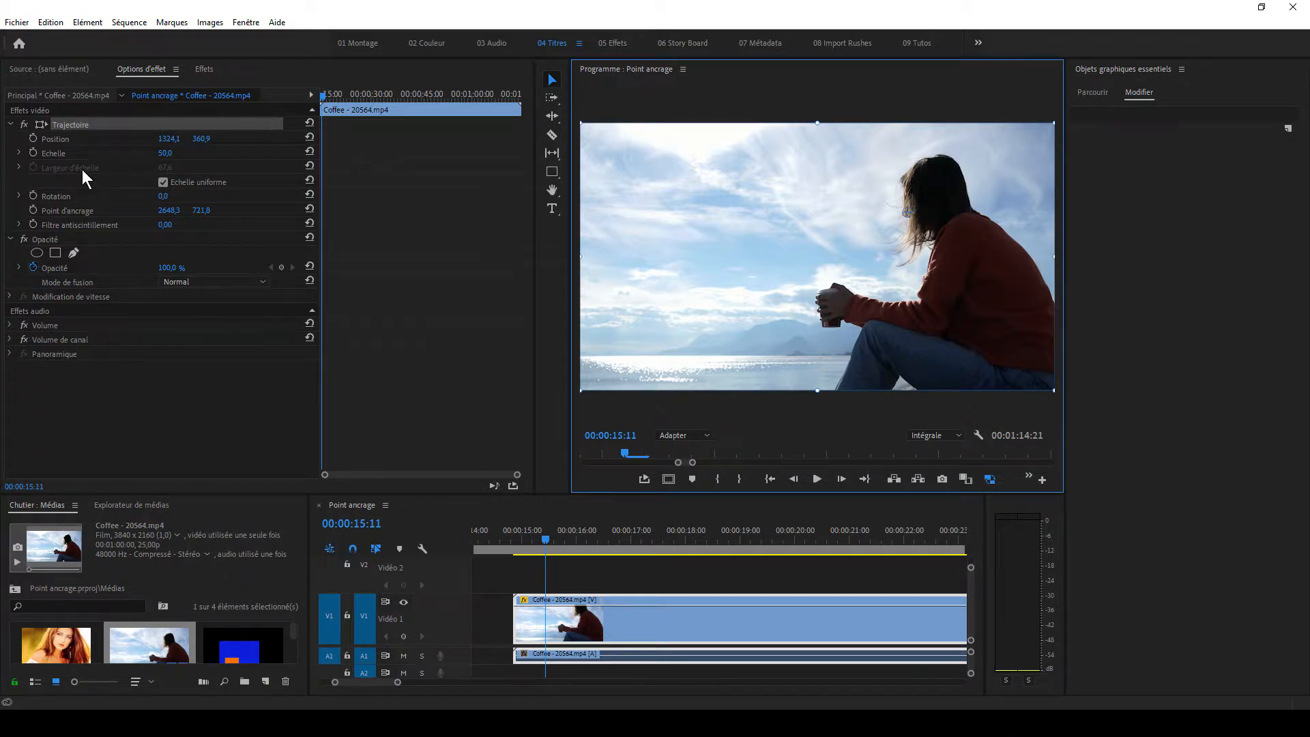
# Animate the clip's Echelle from 50 at 00:00:15:11 to 120 at 00:00:18:18, and play the zoom back
pyautogui.click(34, 152)
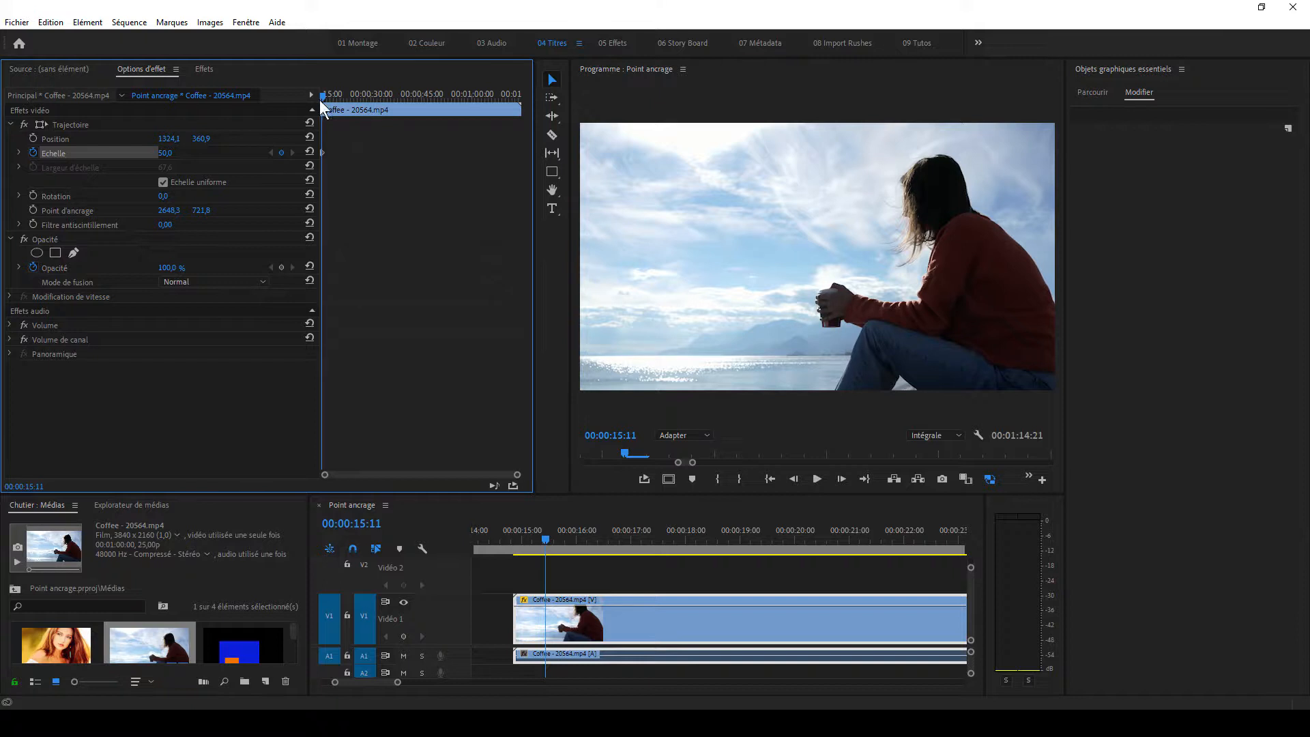
pyautogui.moveTo(325, 97)
pyautogui.mouseDown()
pyautogui.moveTo(349, 110)
pyautogui.moveTo(334, 117)
pyautogui.mouseUp()
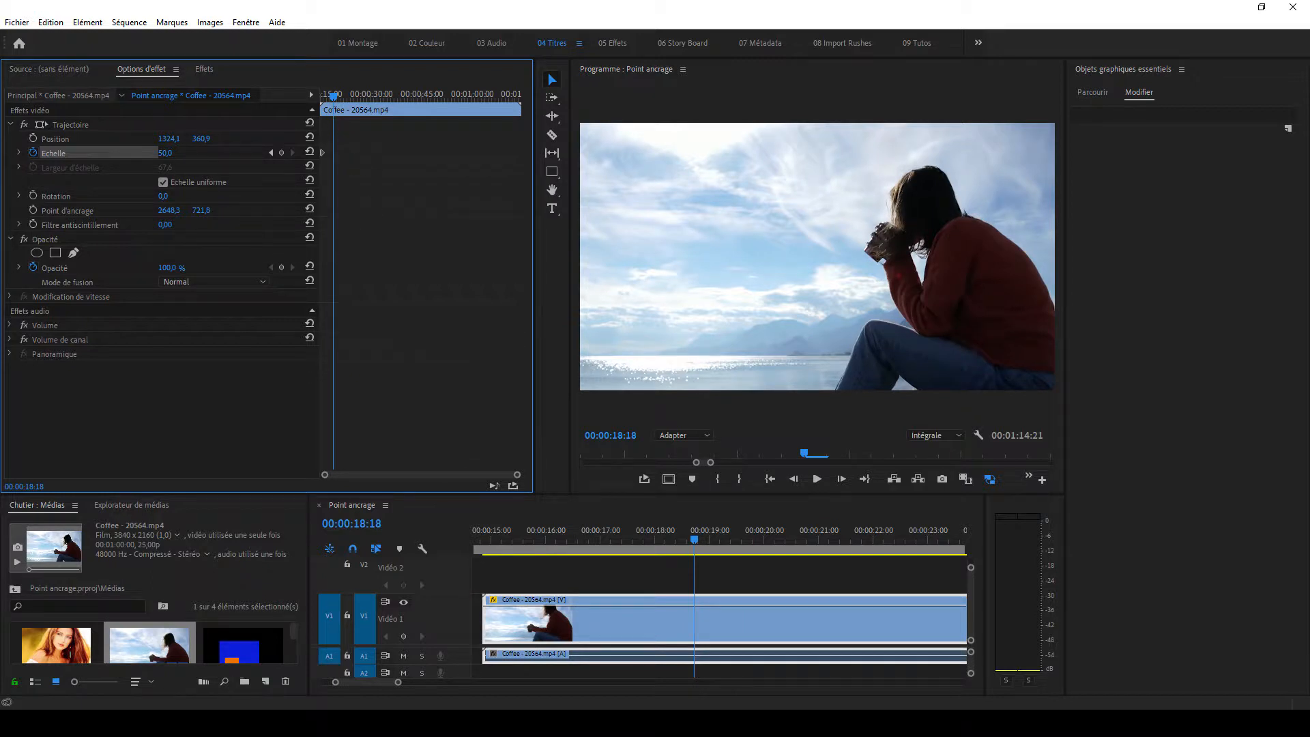
pyautogui.moveTo(164, 152); pyautogui.dragTo(212, 153)
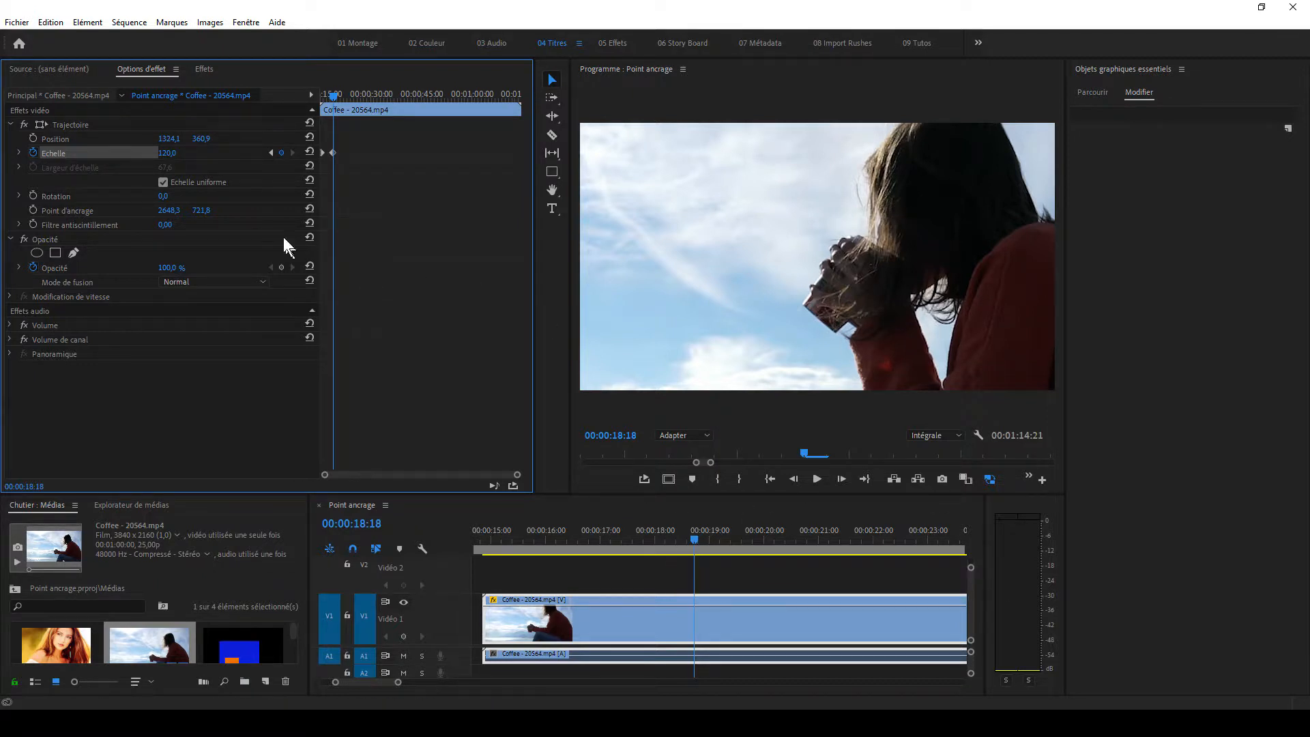
pyautogui.moveTo(691, 546); pyautogui.dragTo(488, 546)
pyautogui.press('space')
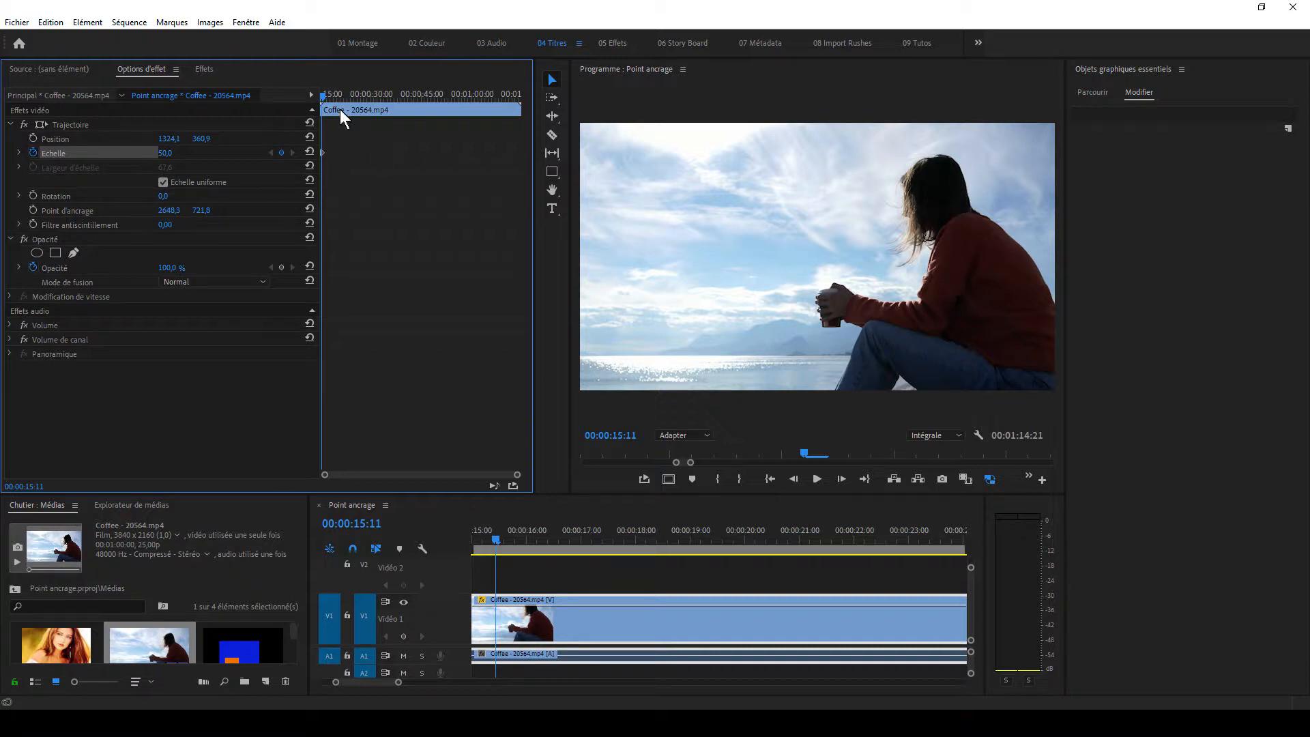
# Add an Echelle keyframe of 100 at 00:00:20:24 on the Coffee clip
pyautogui.moveTo(322, 93); pyautogui.dragTo(341, 97)
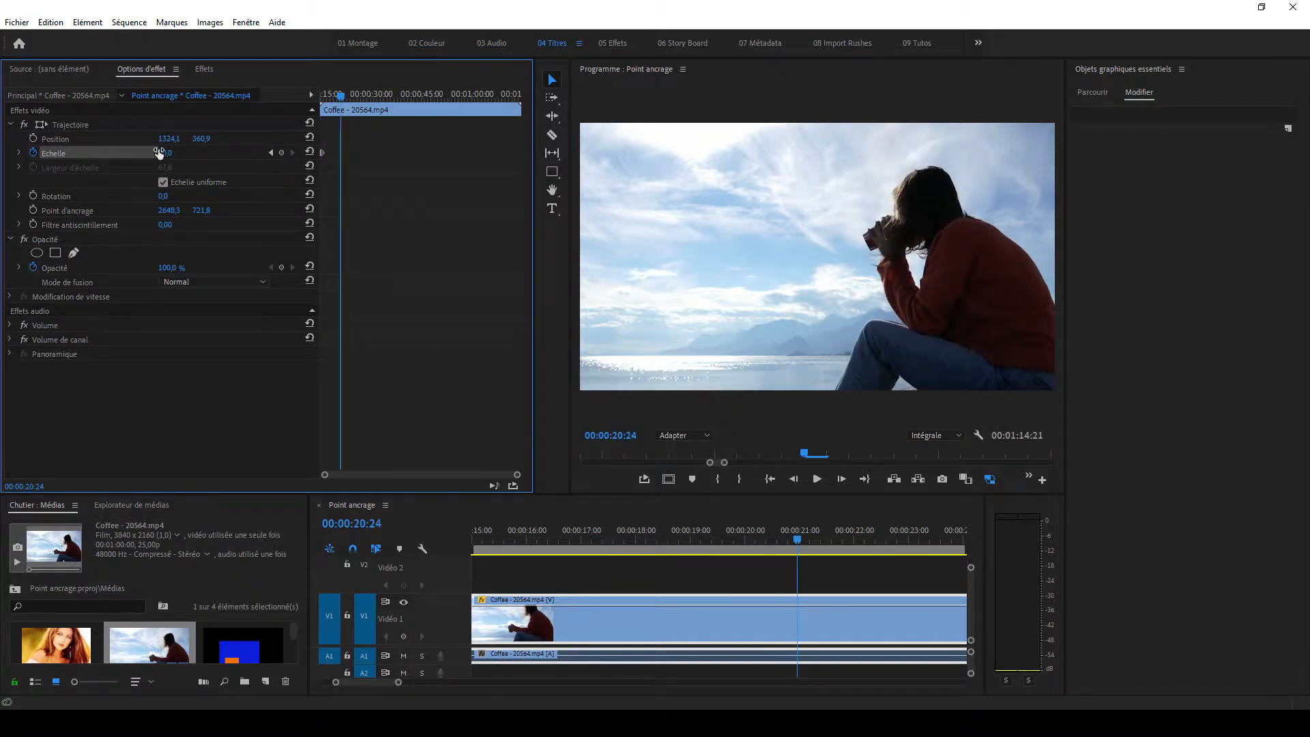
pyautogui.moveTo(166, 153); pyautogui.dragTo(220, 152)
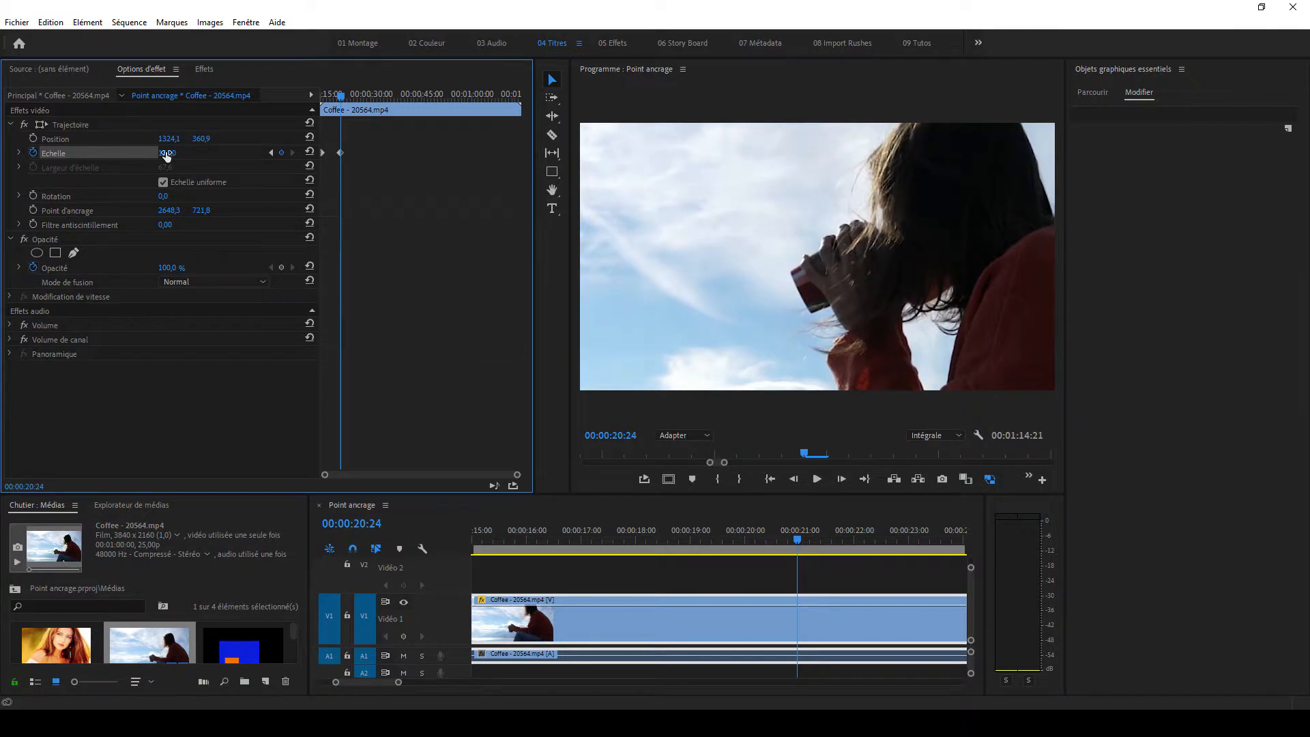
pyautogui.write('100')
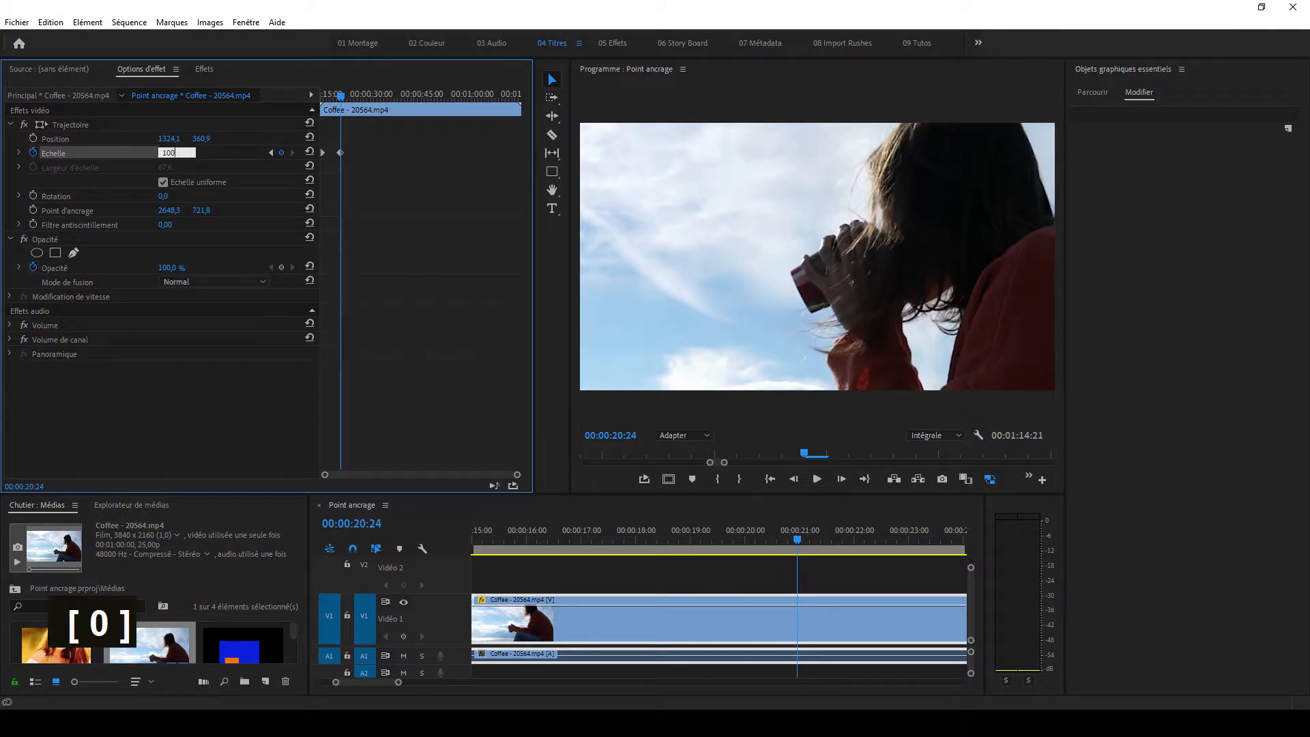
pyautogui.press('Return')
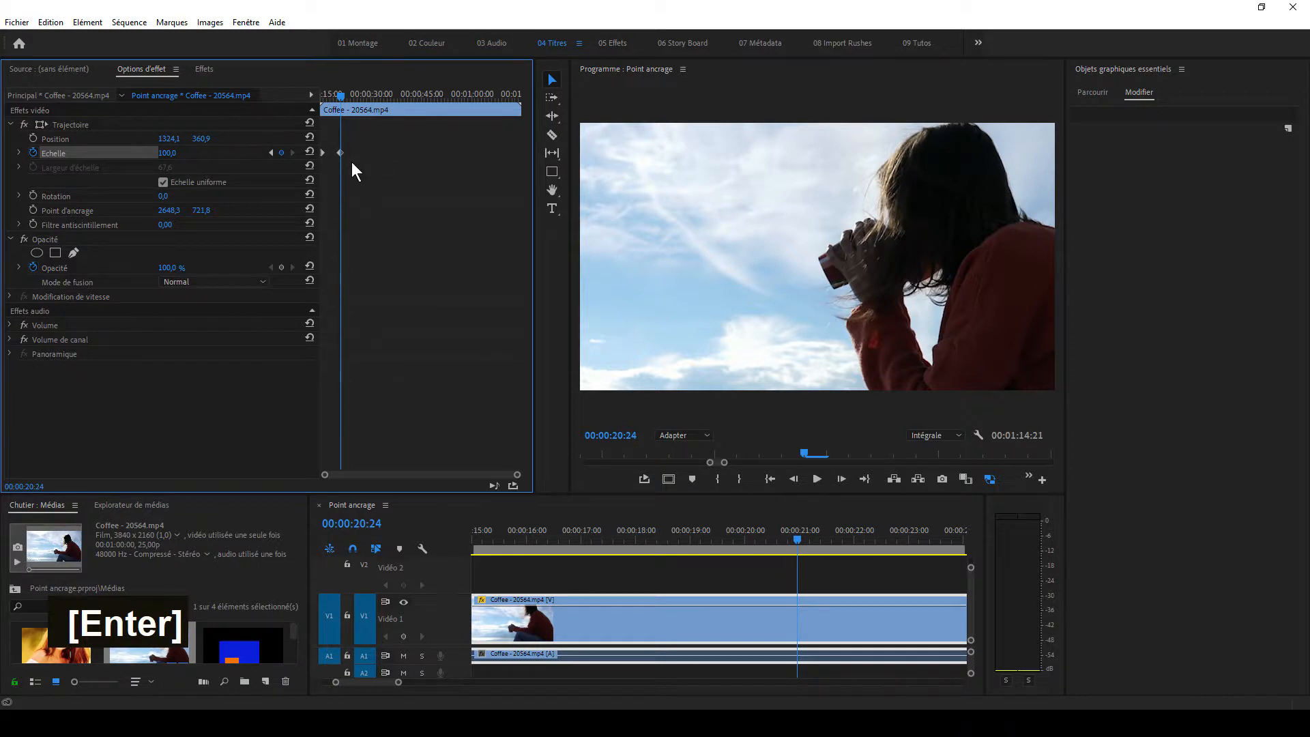
# Return to the start of the Coffee clip and reset its Point d'ancrage and Position to their defaults
pyautogui.moveTo(335, 96)
pyautogui.mouseDown()
pyautogui.moveTo(313, 92)
pyautogui.moveTo(341, 92)
pyautogui.moveTo(326, 94)
pyautogui.mouseUp()
pyautogui.press('Up')
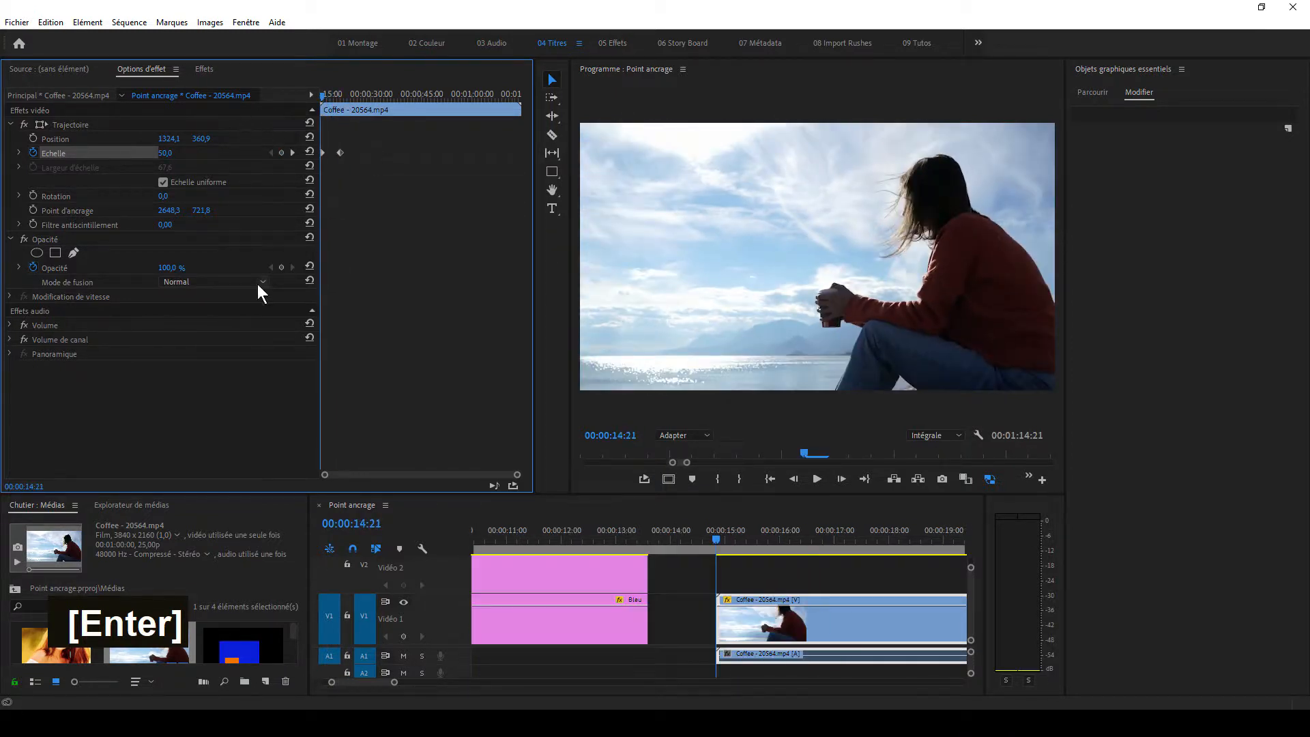
pyautogui.click(60, 209)
pyautogui.click(309, 209)
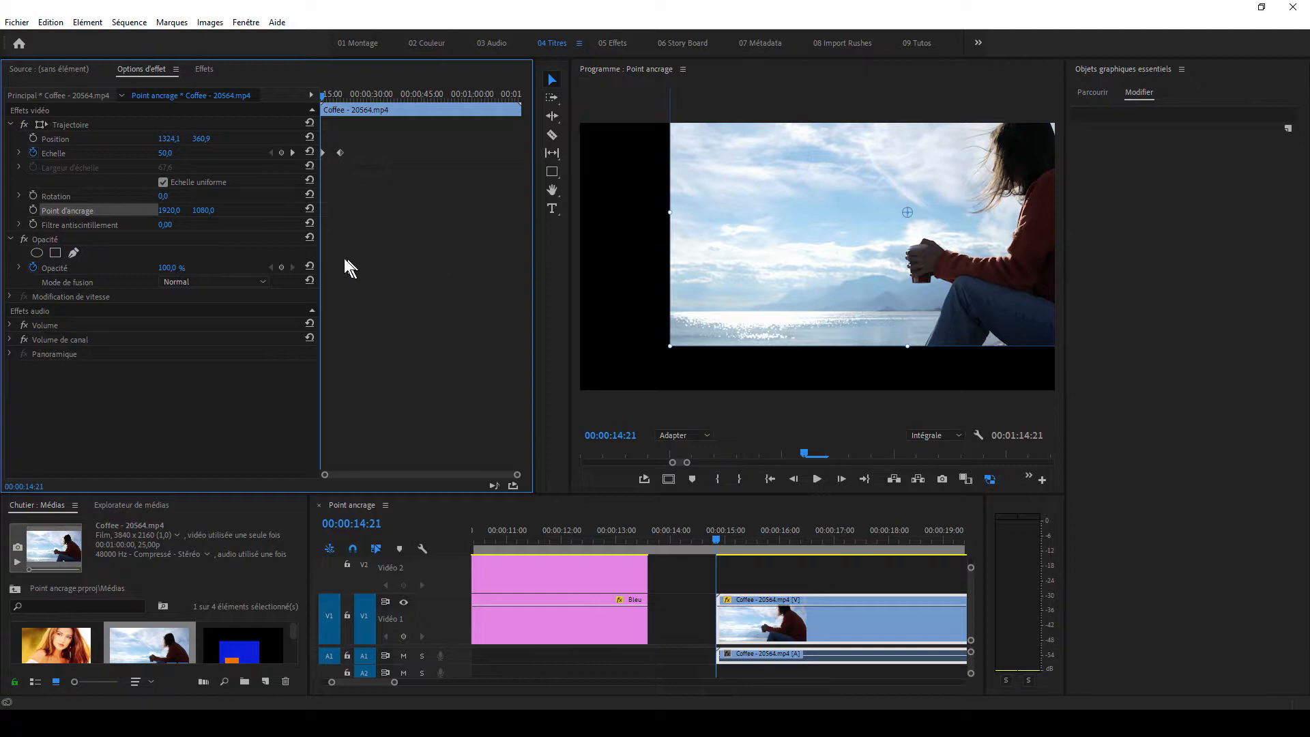
pyautogui.click(309, 136)
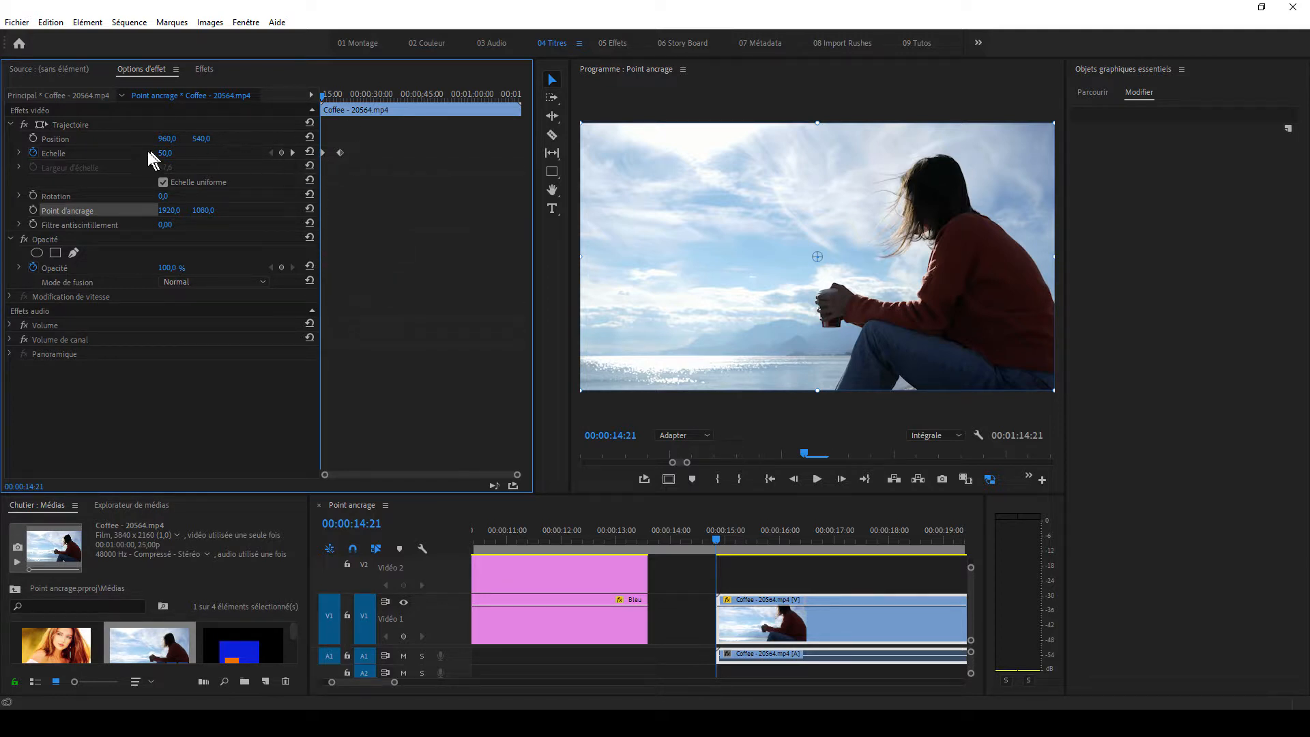
# Try keyframing Position from 960, 540 at the clip's start to 595, 540 at 00:00:20:24, and remove that animation
pyautogui.moveTo(322, 96)
pyautogui.mouseDown()
pyautogui.moveTo(348, 100)
pyautogui.moveTo(301, 104)
pyautogui.mouseUp()
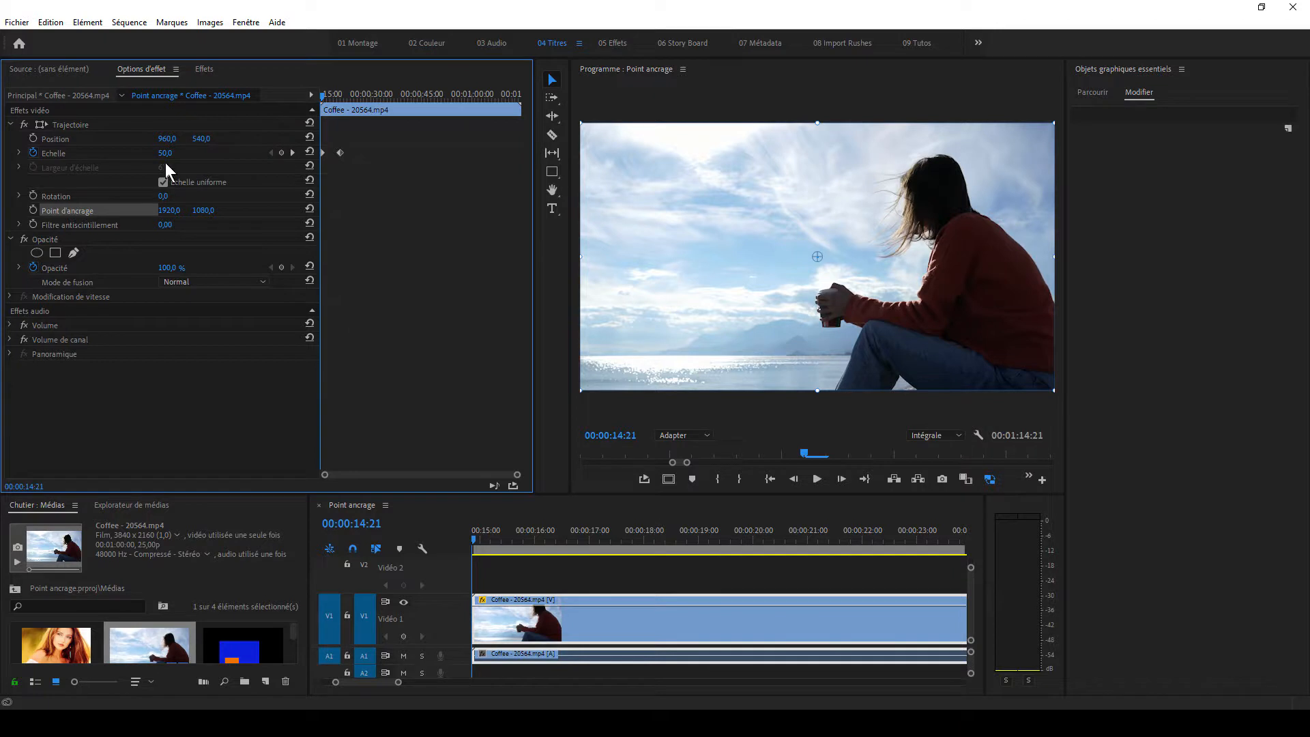
pyautogui.click(33, 138)
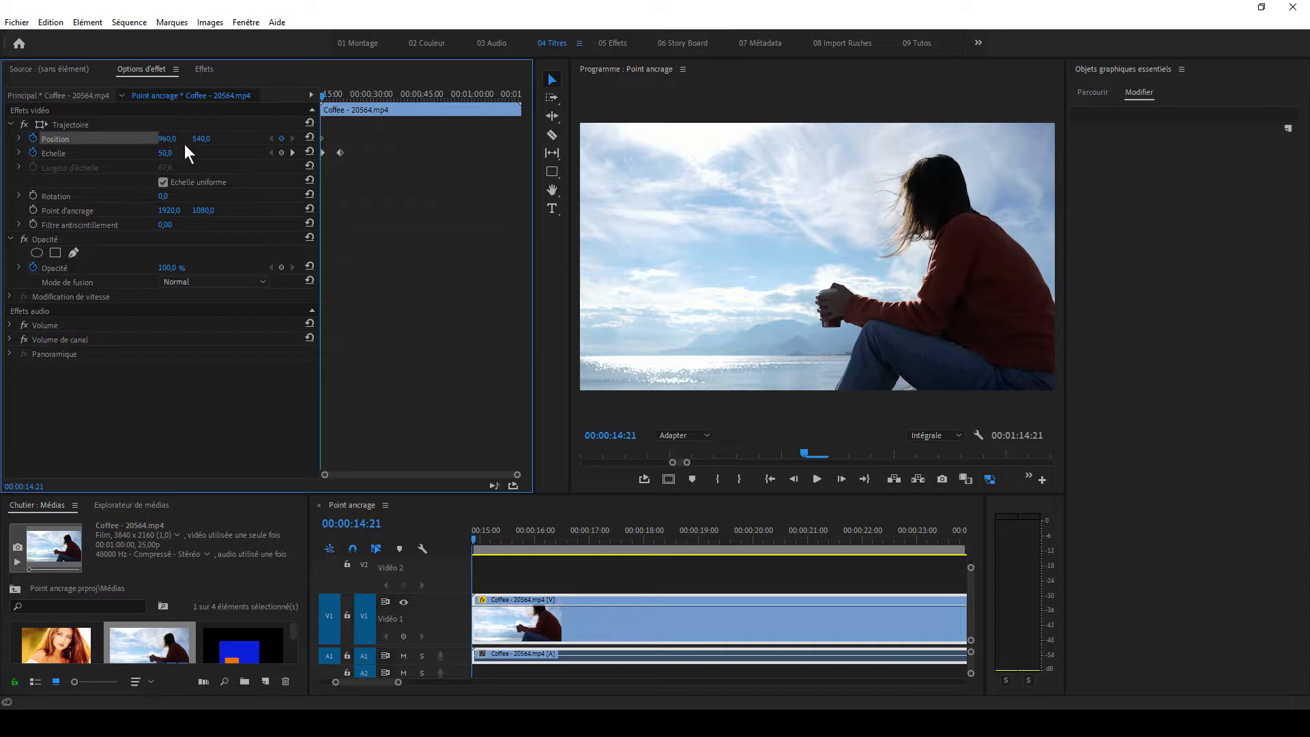
pyautogui.click(291, 153)
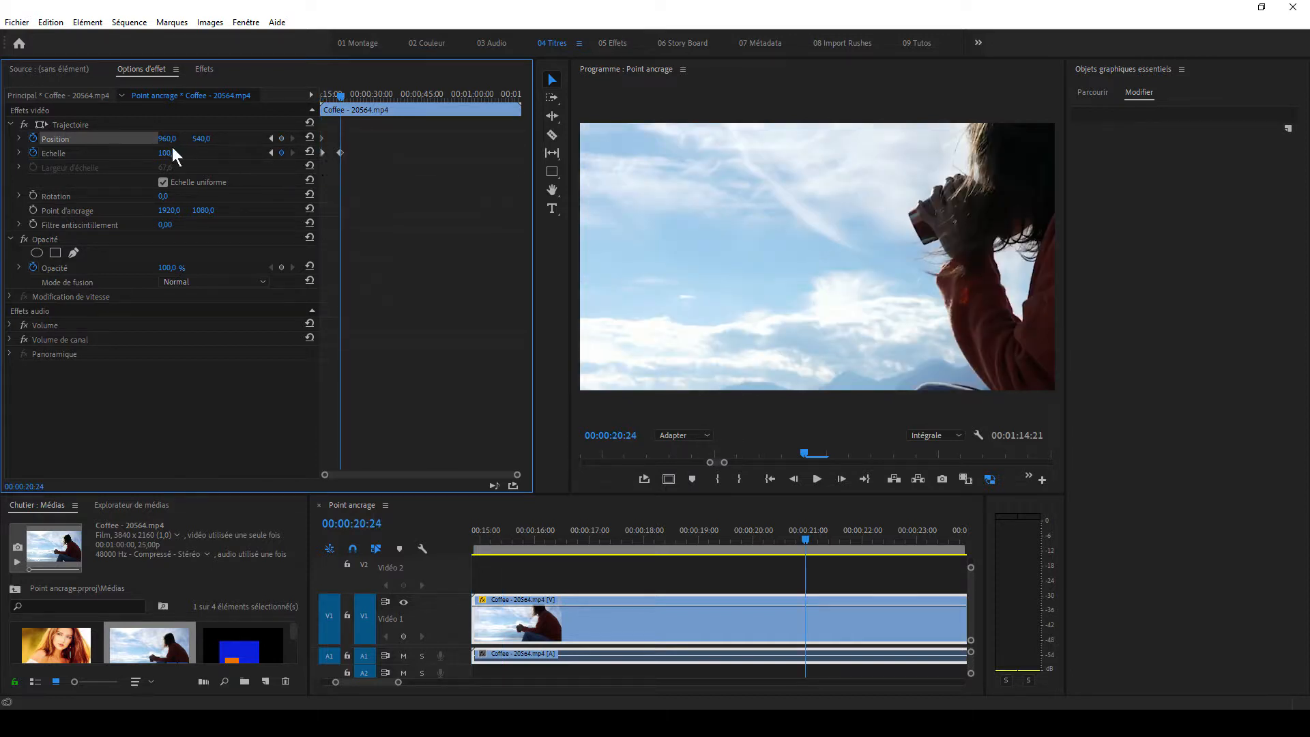
pyautogui.moveTo(167, 139); pyautogui.dragTo(0, 139)
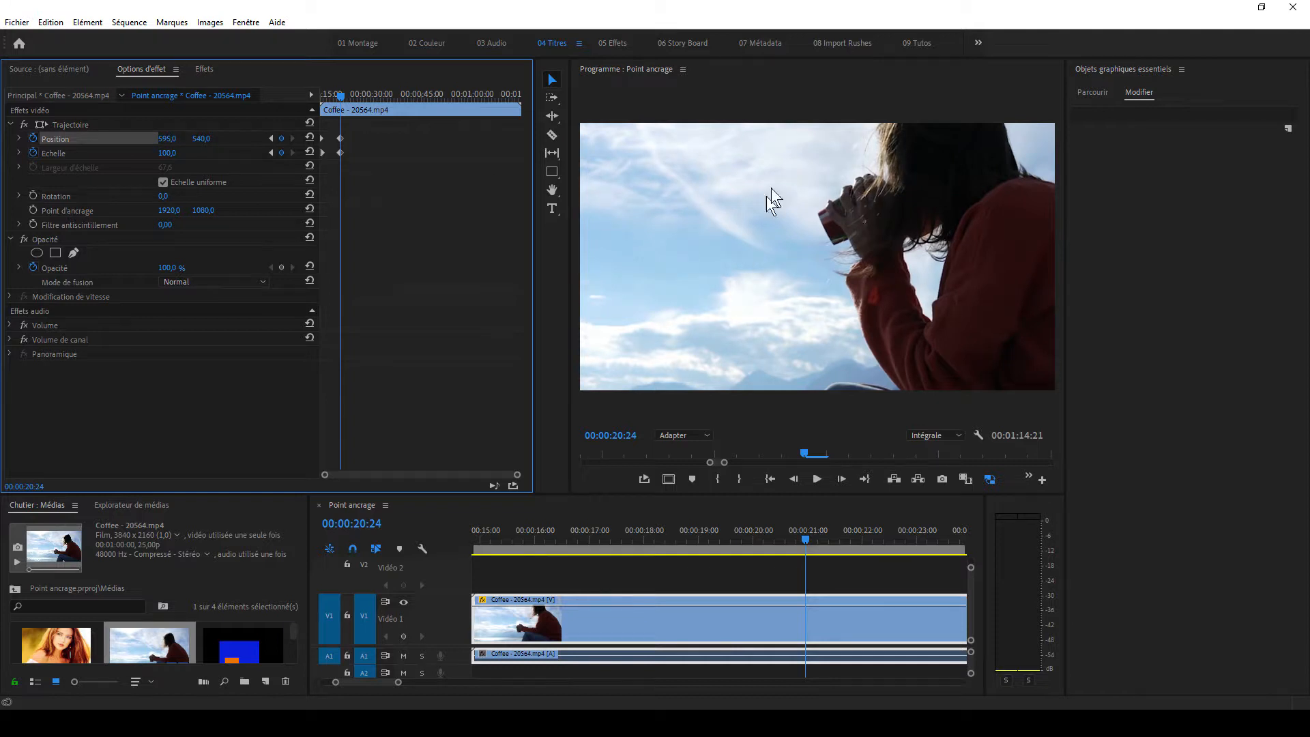
pyautogui.moveTo(343, 98); pyautogui.dragTo(321, 119)
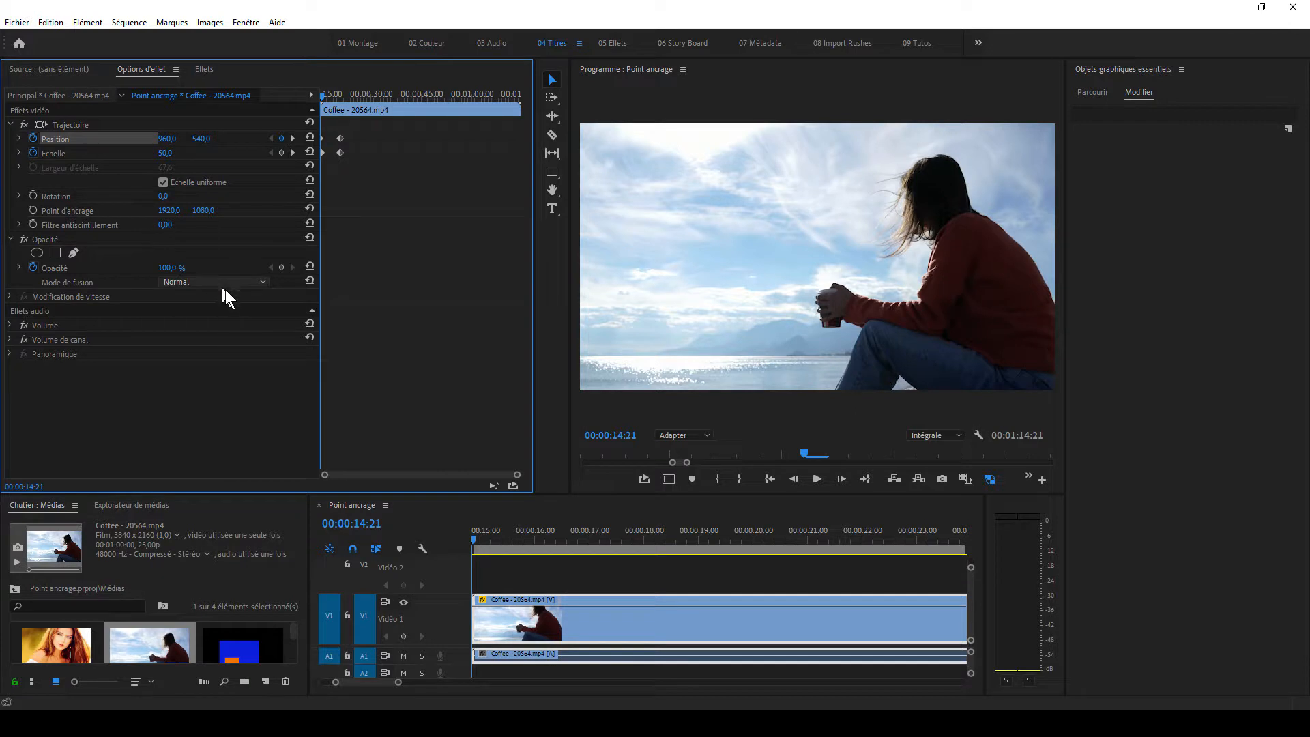
pyautogui.click(32, 137)
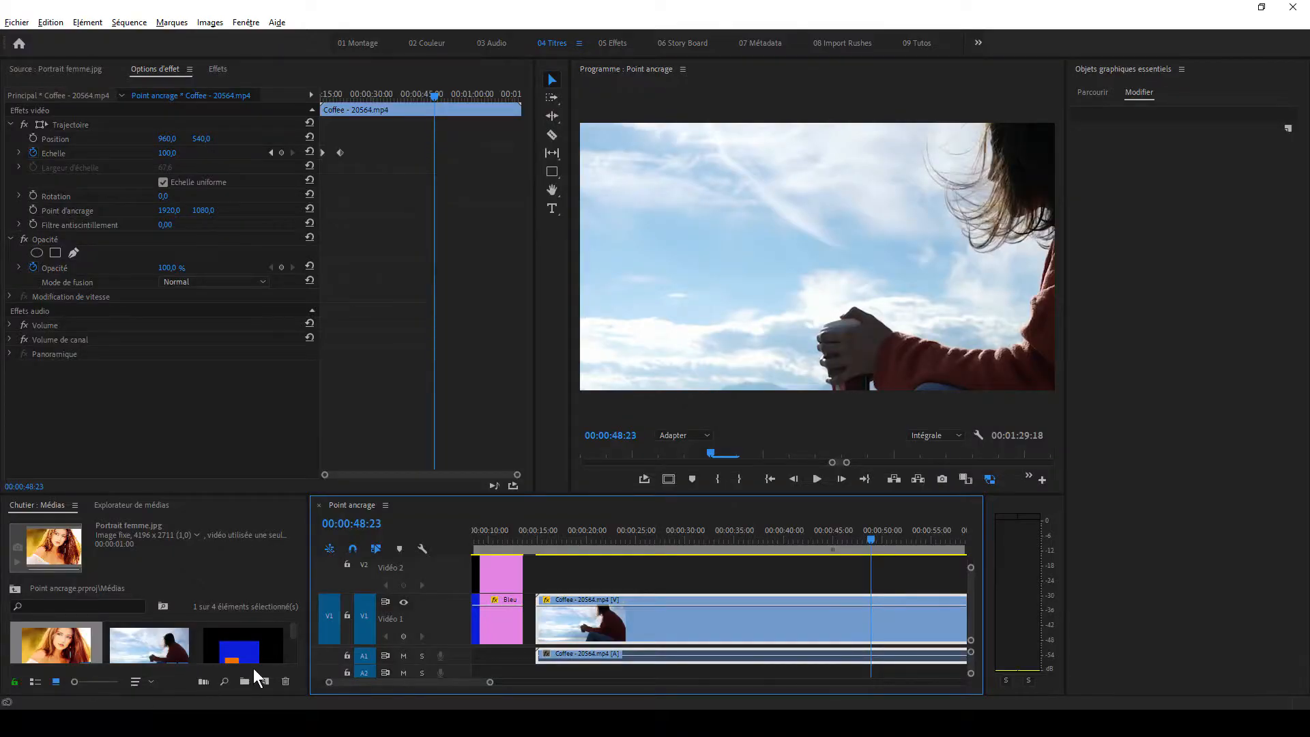
# Create a new sequence from the custom Full HD 1920x1080 preset, keeping the default name
pyautogui.click(265, 680)
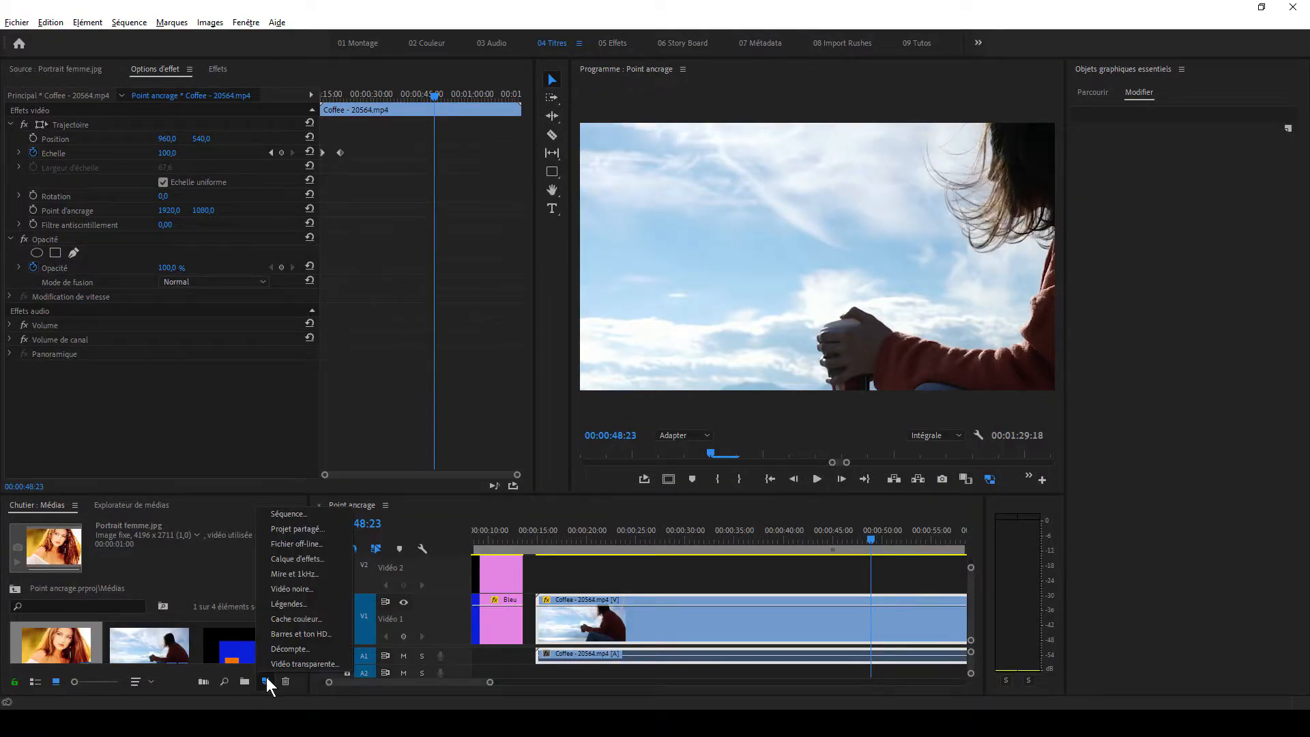
pyautogui.click(280, 515)
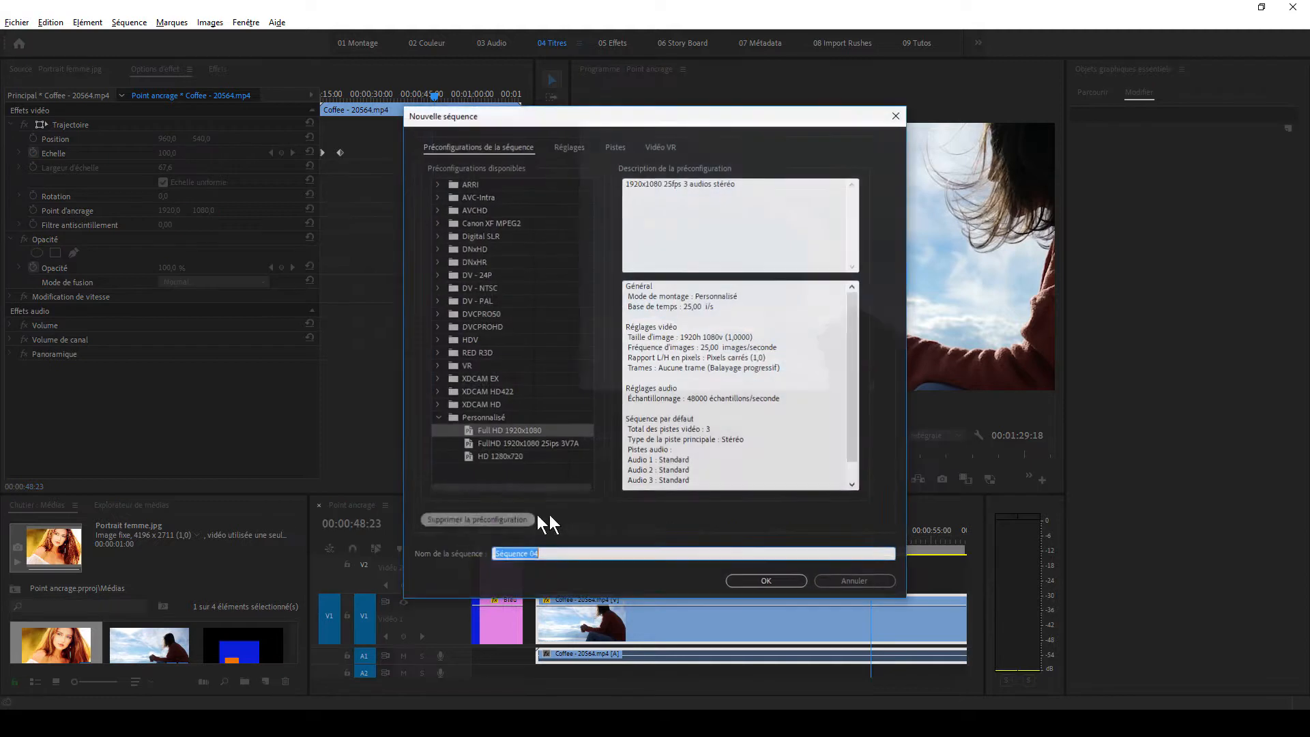
pyautogui.click(512, 429)
pyautogui.click(738, 577)
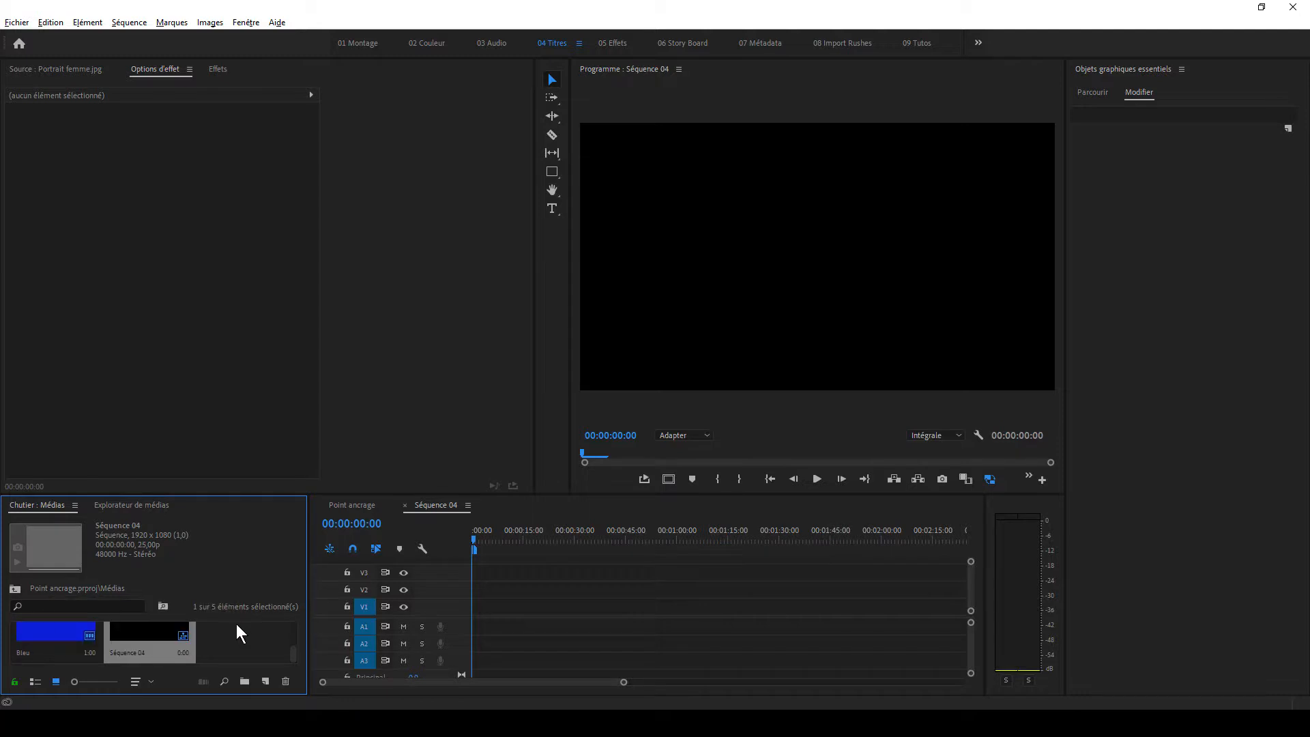
# Place Portrait femme.jpg at the start of video track V1 in Séquence 04 and fit the timeline to it
pyautogui.scroll(2, 236, 635)
pyautogui.moveTo(166, 490); pyautogui.dragTo(167, 367)
pyautogui.click(58, 539)
pyautogui.moveTo(122, 489); pyautogui.dragTo(471, 545)
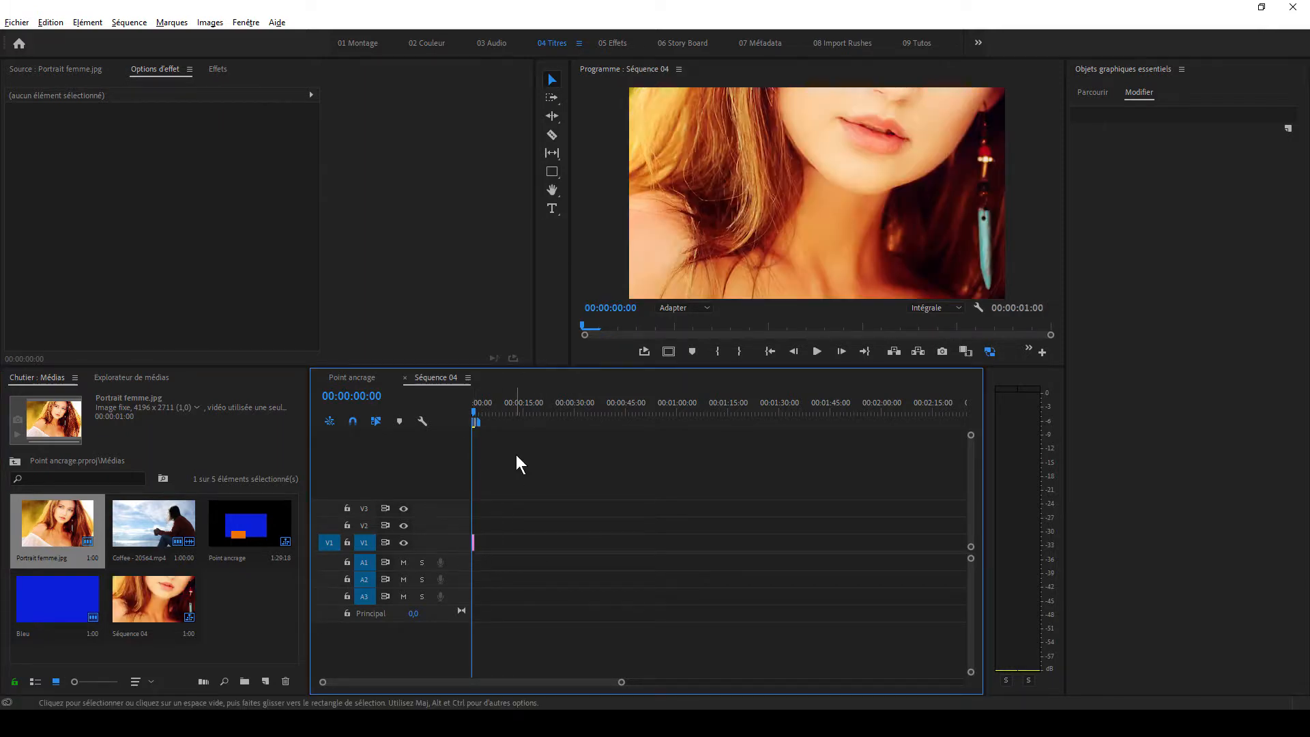
pyautogui.press('\\')
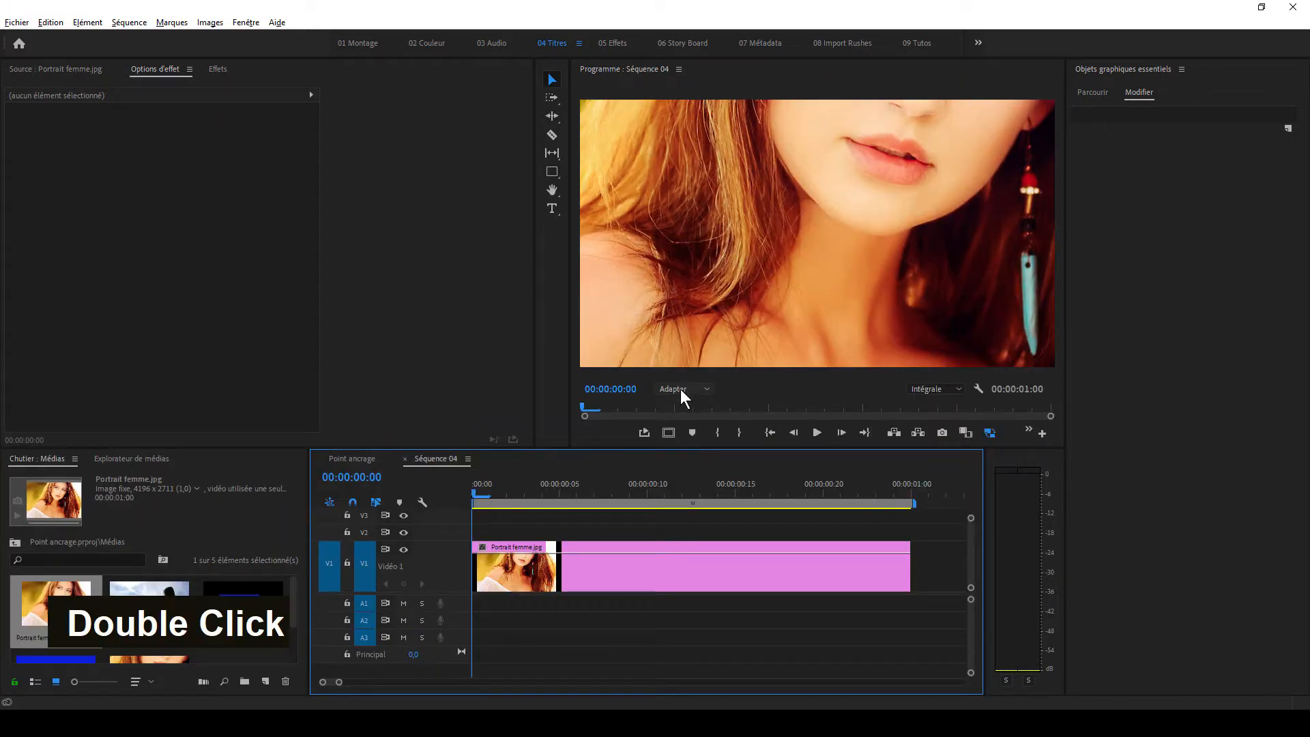
# Show the program preview at 10 % and scale the portrait image down to about 65,3
pyautogui.click(681, 389)
pyautogui.click(685, 420)
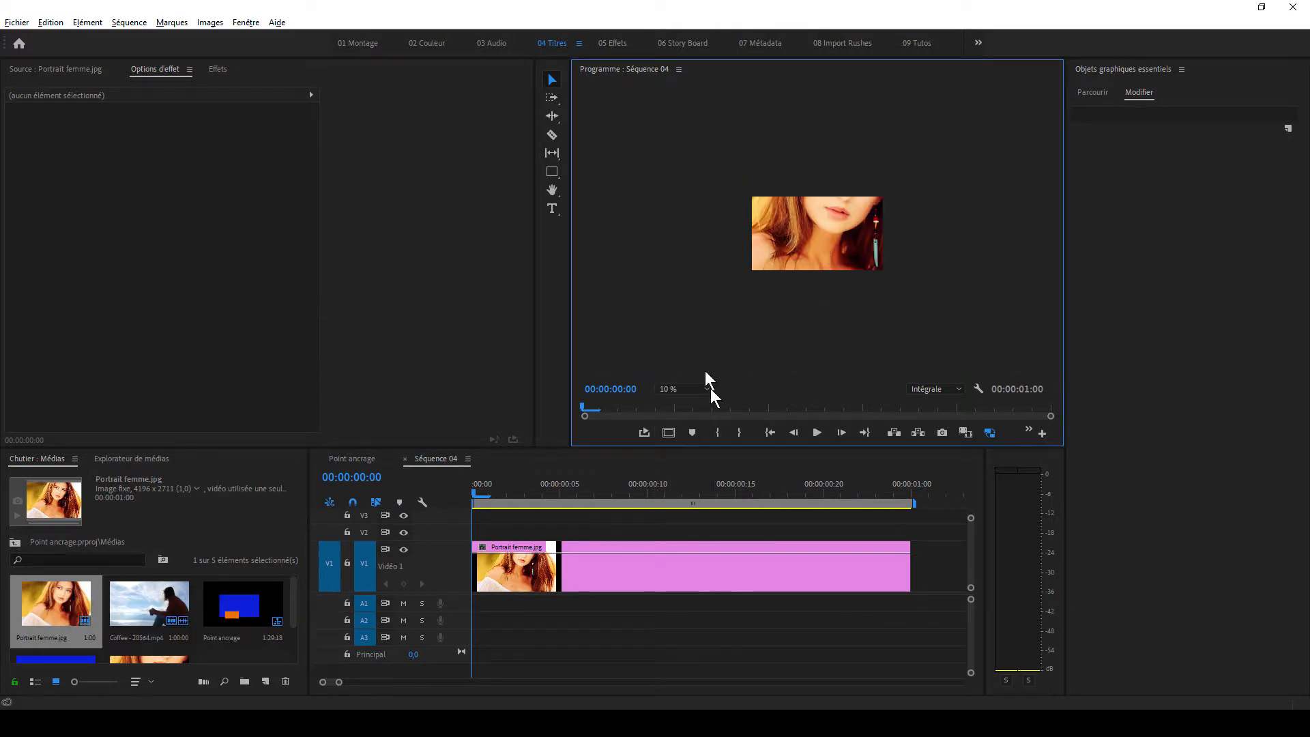
pyautogui.doubleClick(788, 250)
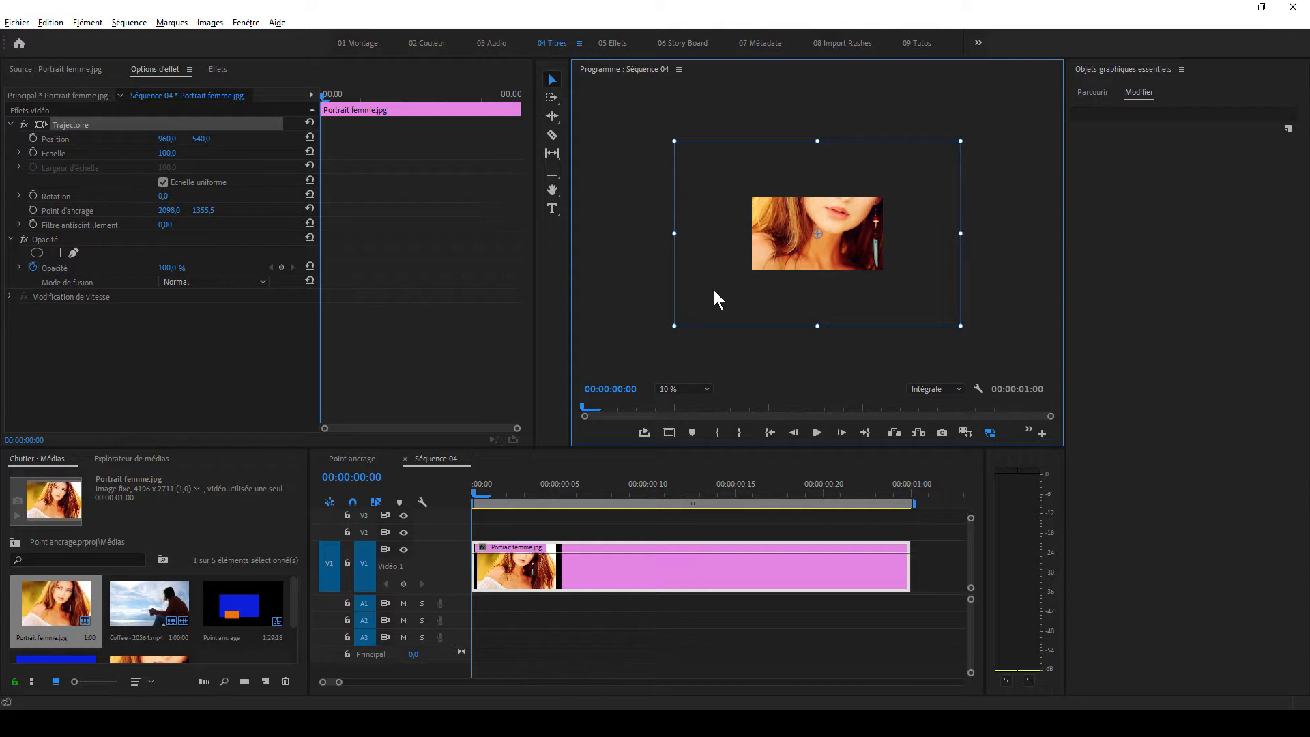
pyautogui.moveTo(675, 328); pyautogui.dragTo(724, 294)
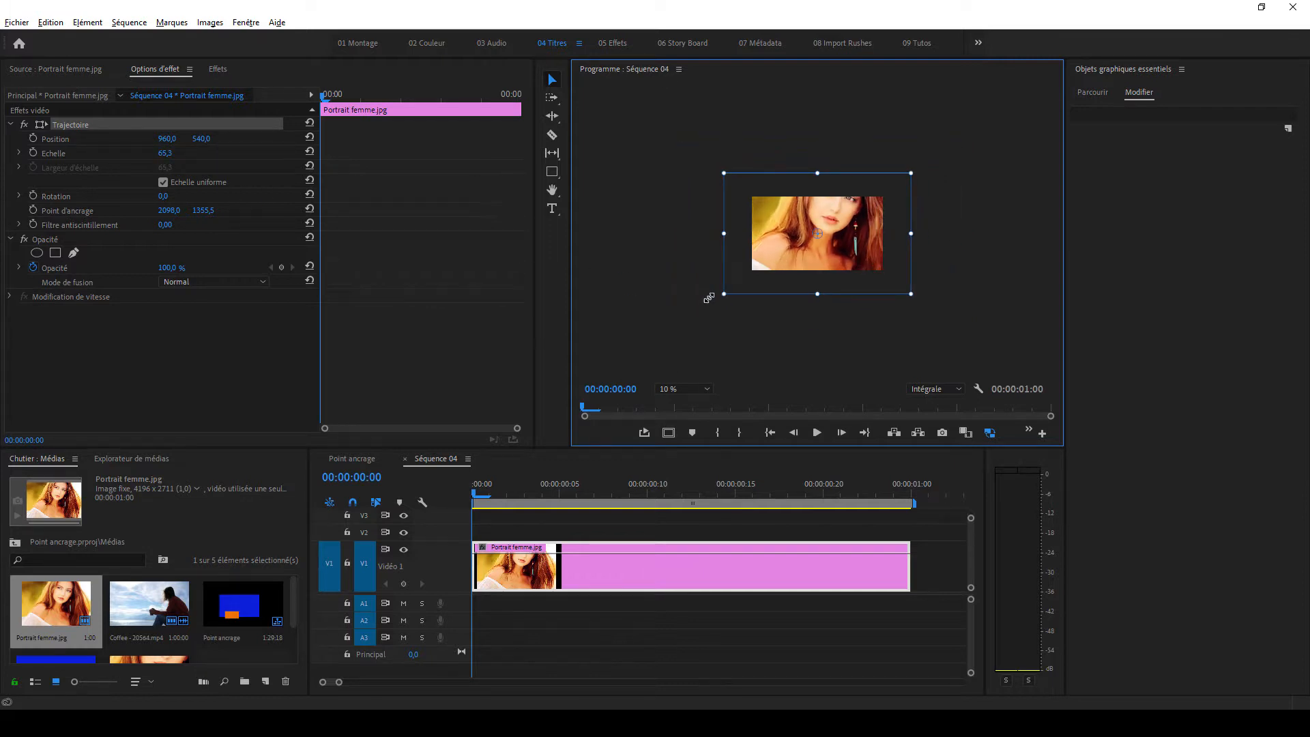
# Set the portrait clip to the frame size, then fine-tune its Echelle to 45,1 to fill the frame
pyautogui.rightClick(668, 567)
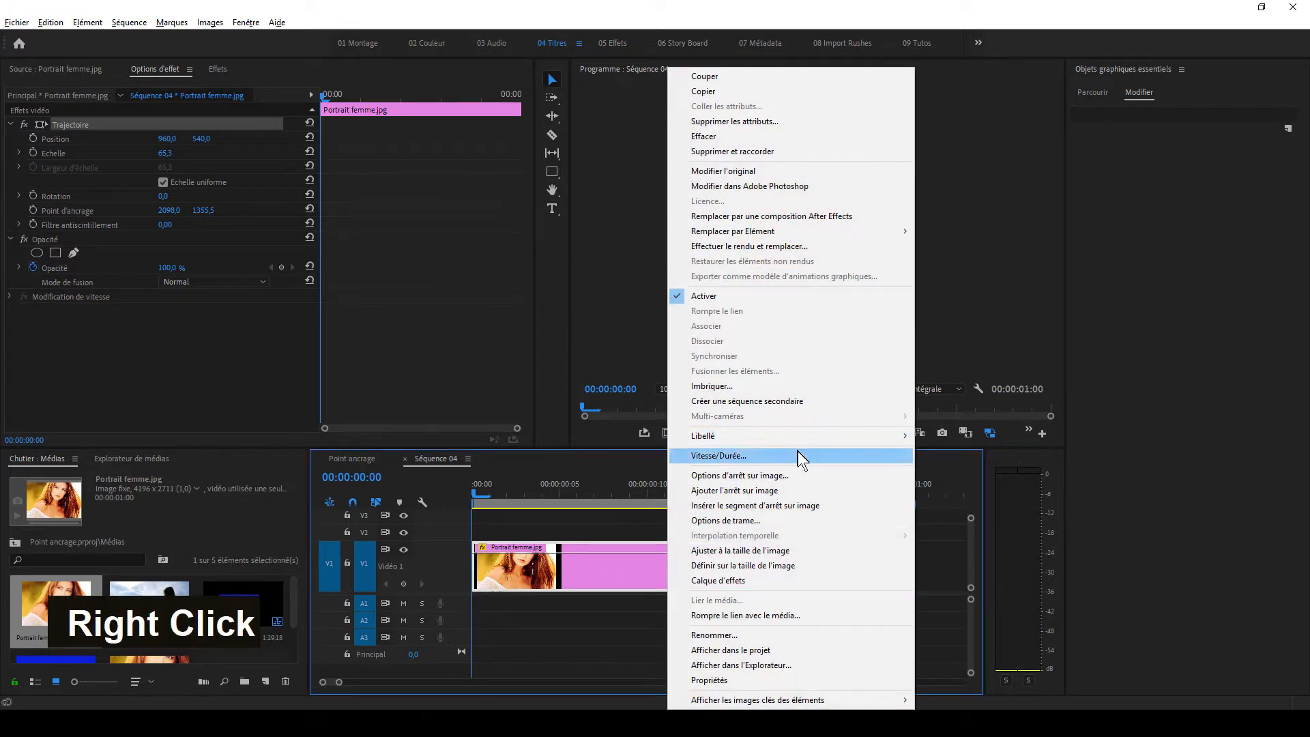
pyautogui.click(785, 566)
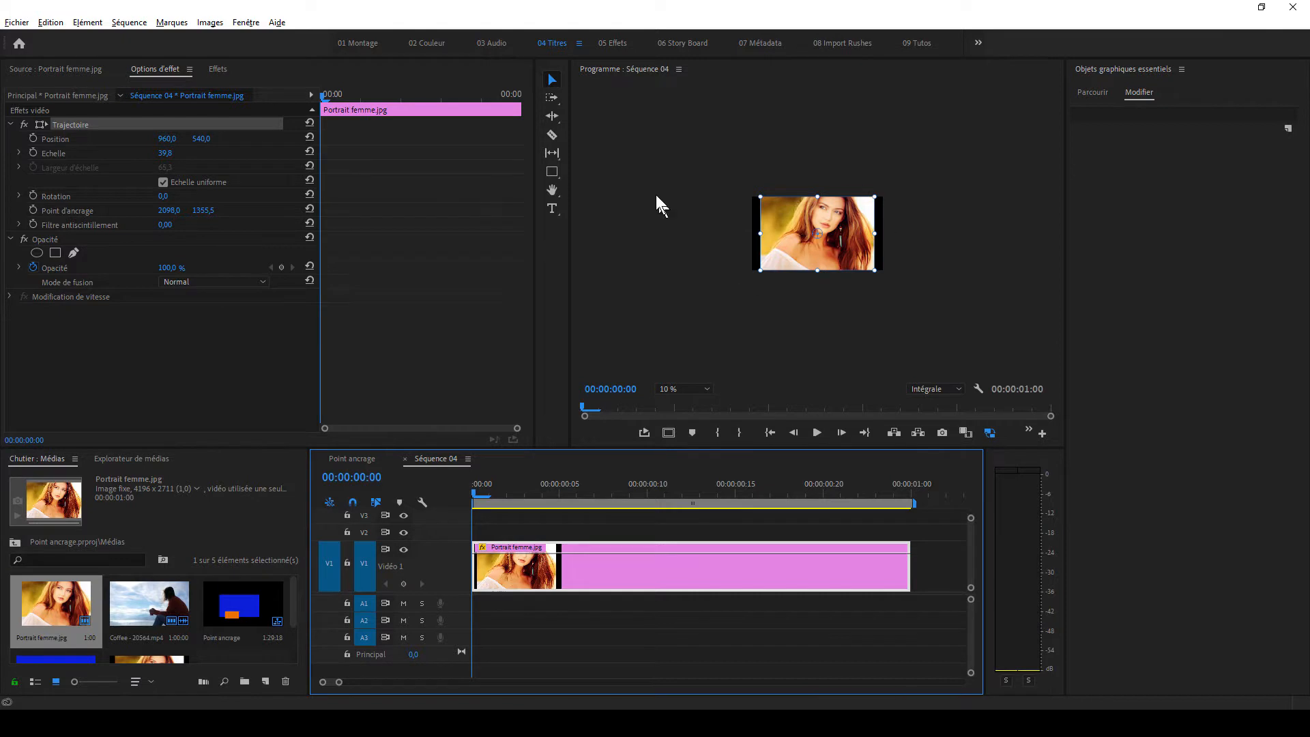
pyautogui.keyDown('ctrl'); pyautogui.click(157, 153); pyautogui.keyUp('ctrl')
pyautogui.moveTo(164, 153)
pyautogui.mouseDown()
pyautogui.moveTo(235, 153)
pyautogui.moveTo(111, 153)
pyautogui.moveTo(170, 152)
pyautogui.mouseUp()
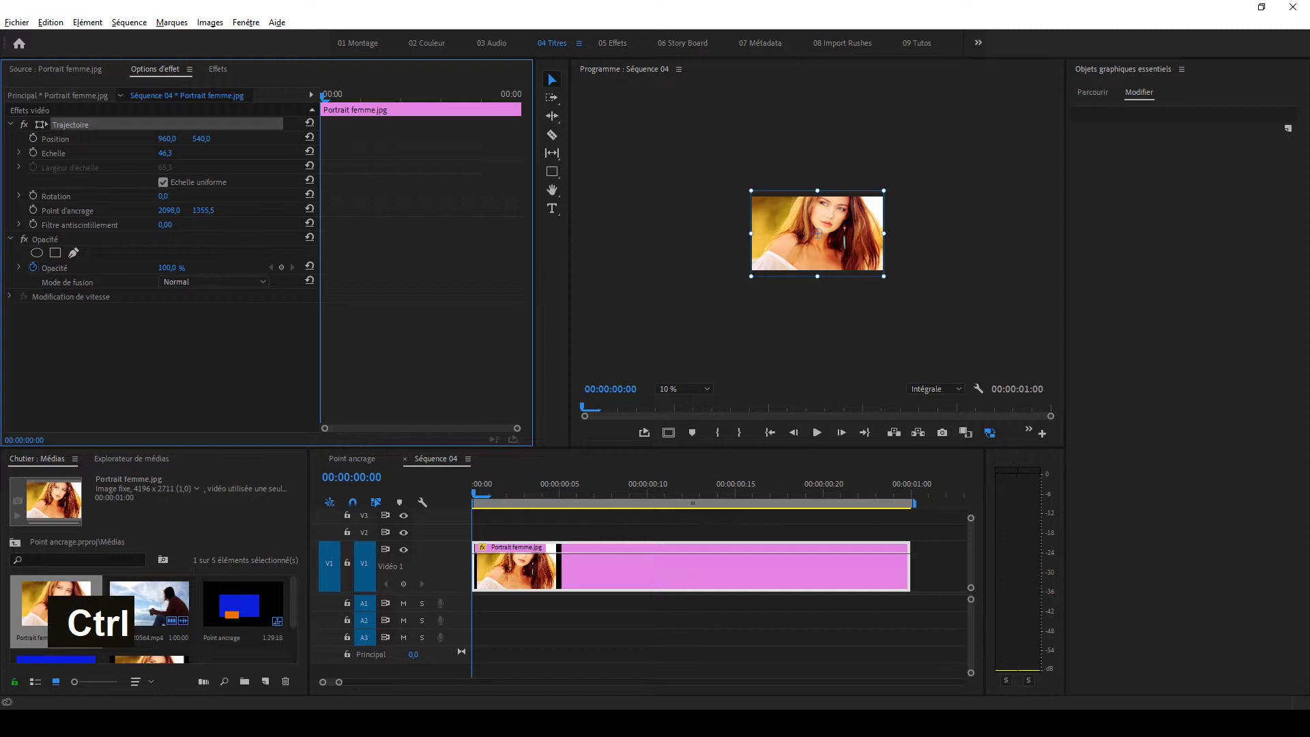
pyautogui.moveTo(168, 153); pyautogui.dragTo(195, 153)
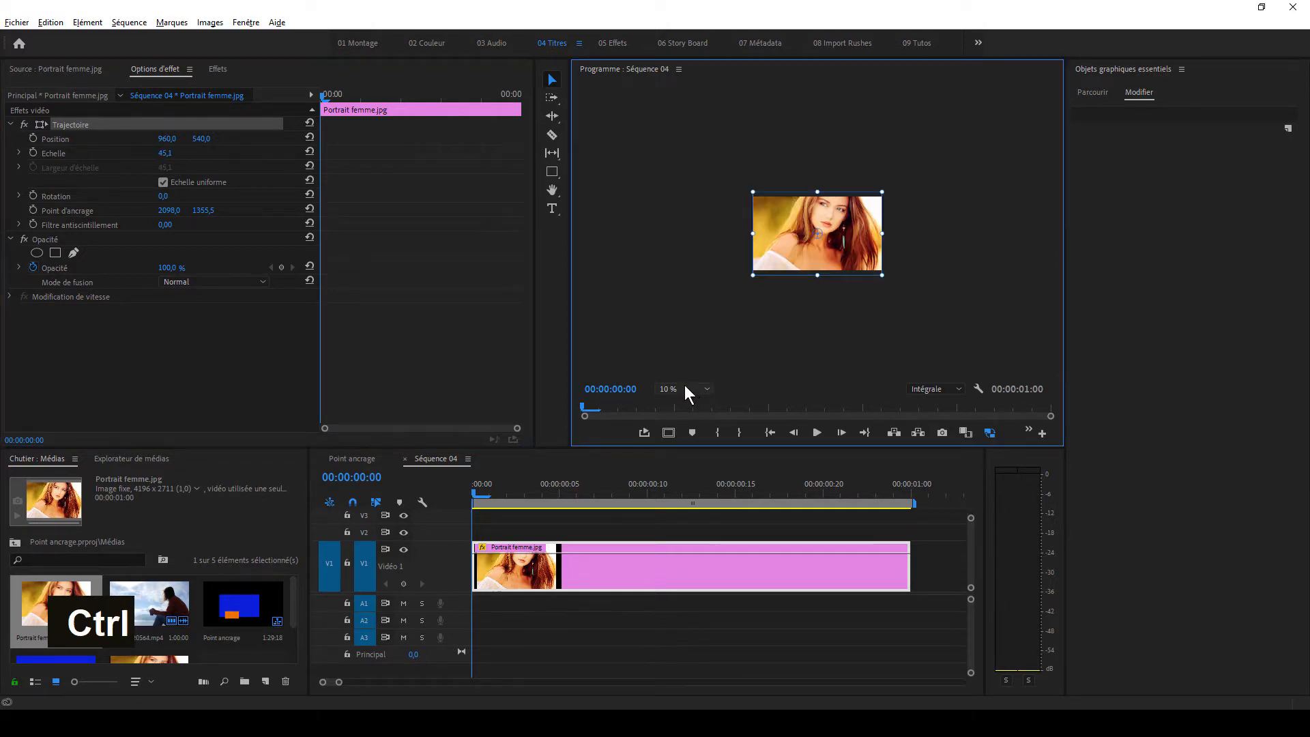
# Return the program preview to Adapter and move the portrait's anchor point onto the woman's eye, at about 2807,8, 567,1
pyautogui.click(686, 387)
pyautogui.click(685, 403)
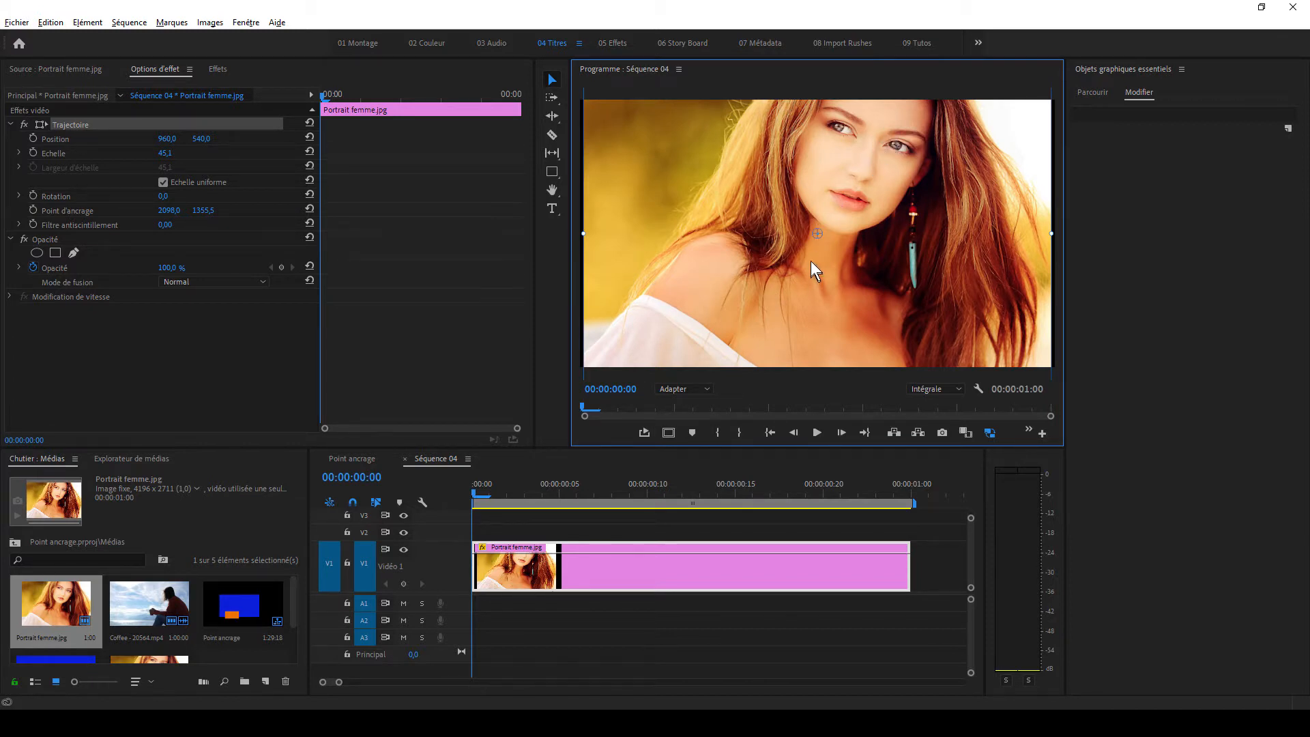
pyautogui.moveTo(817, 233); pyautogui.dragTo(899, 145)
# Animate the portrait's Echelle from 45,1 at the clip's start to 299,1 at 00:00:00:24, and scrub back to the start
pyautogui.click(33, 153)
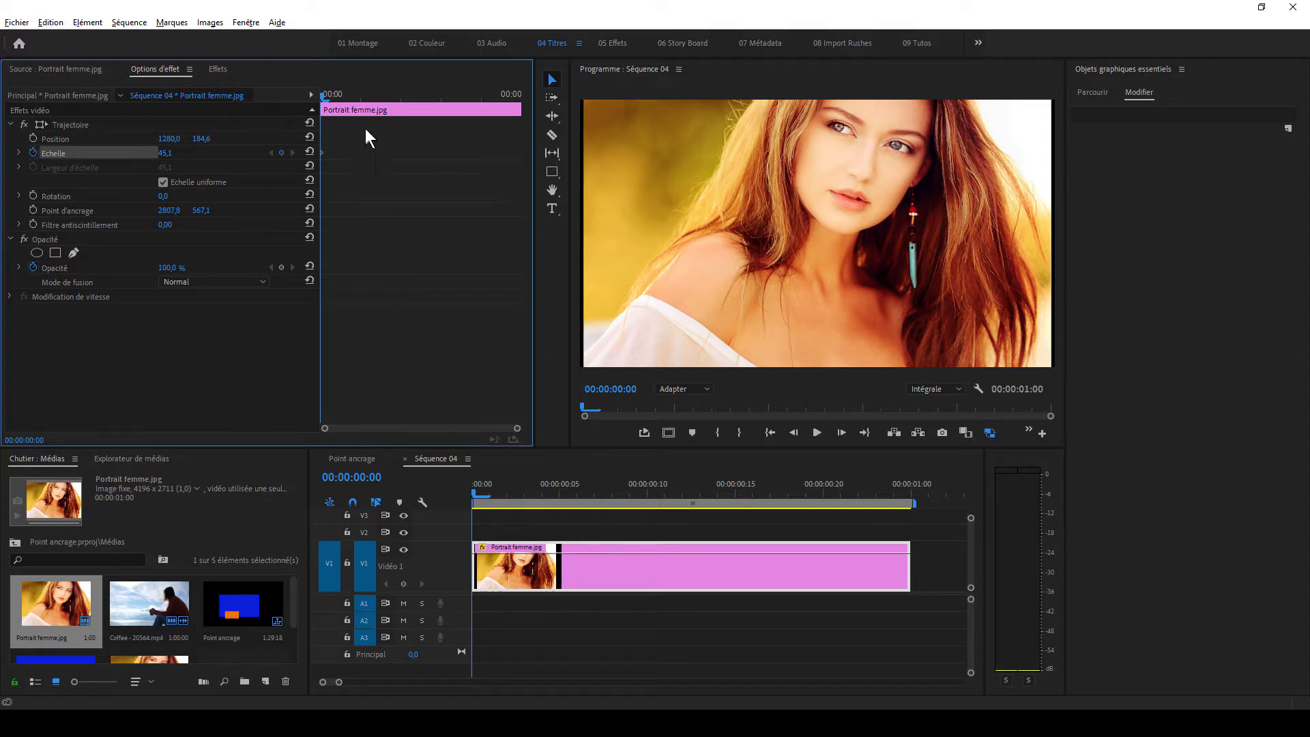
pyautogui.moveTo(326, 100); pyautogui.dragTo(518, 116)
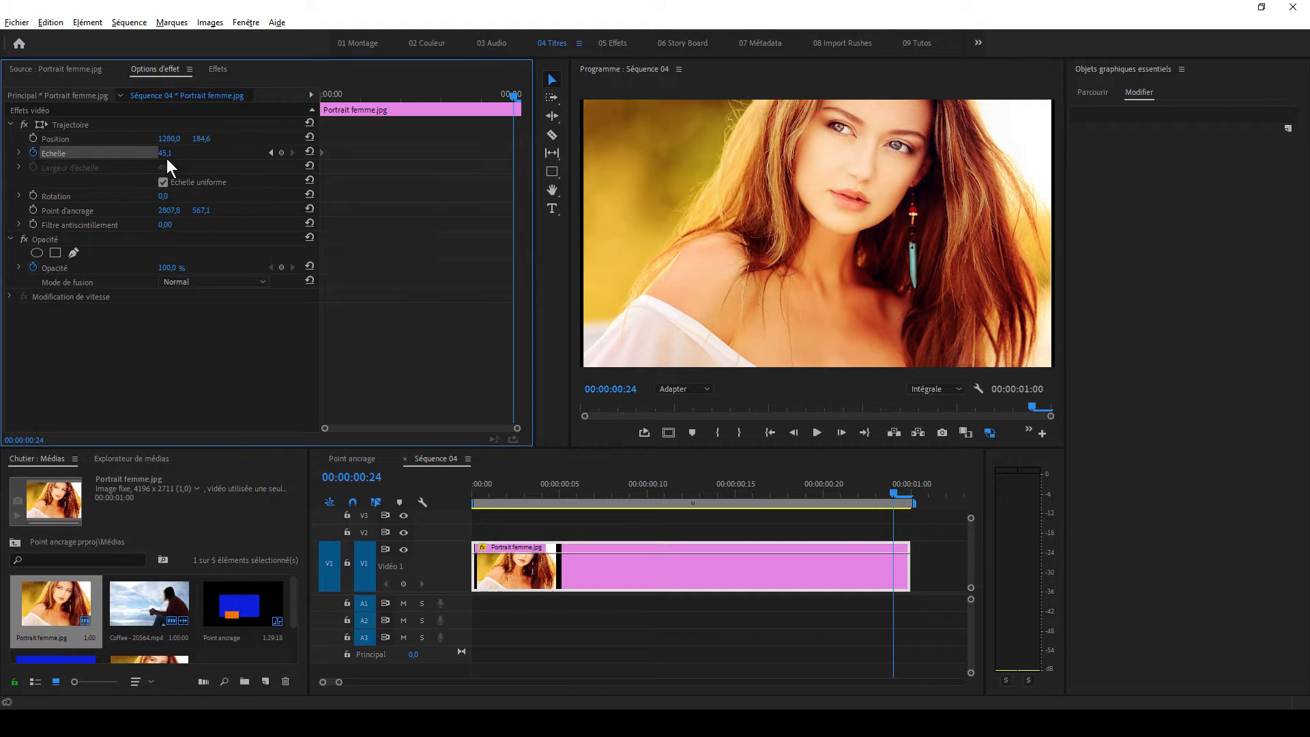
pyautogui.moveTo(165, 154); pyautogui.dragTo(190, 138)
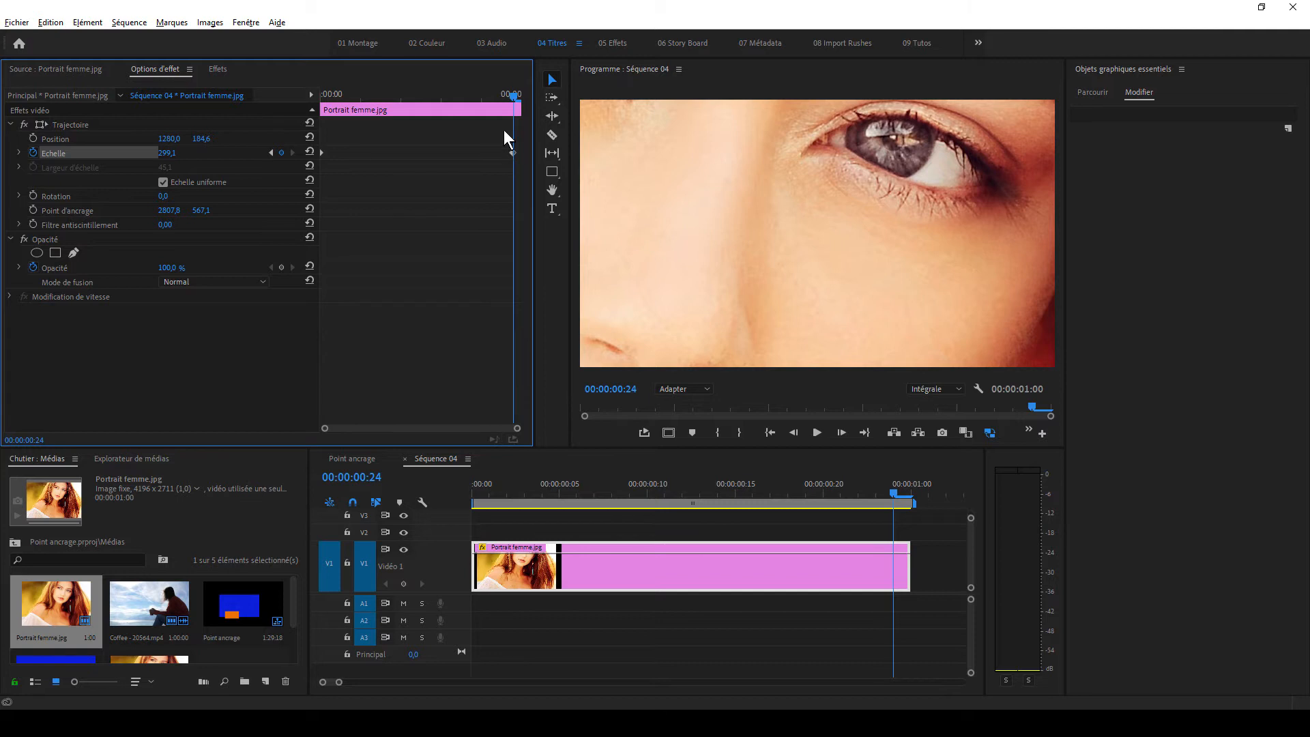
pyautogui.moveTo(511, 96); pyautogui.dragTo(308, 98)
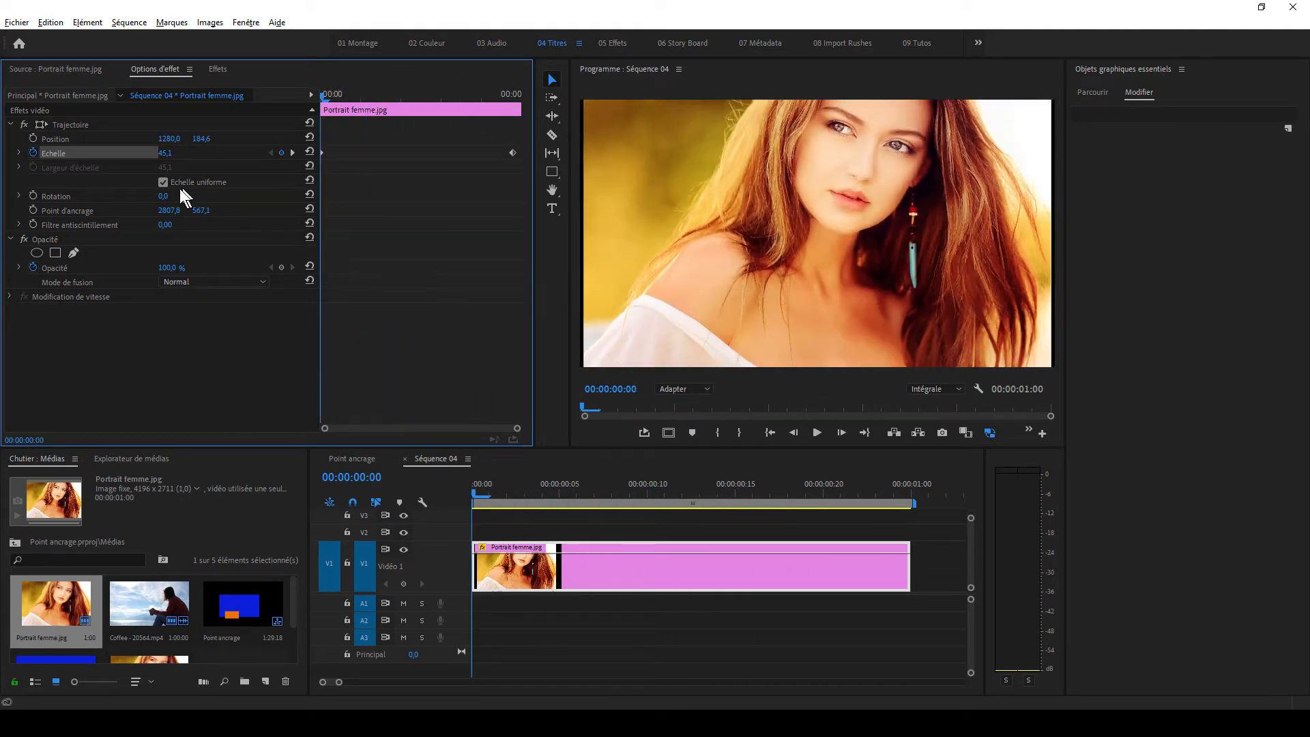
# Move the portrait's anchor point onto the earring, at about 2973,1, 1190,5, and scrub through the zoom to preview it
pyautogui.click(59, 209)
pyautogui.click(68, 122)
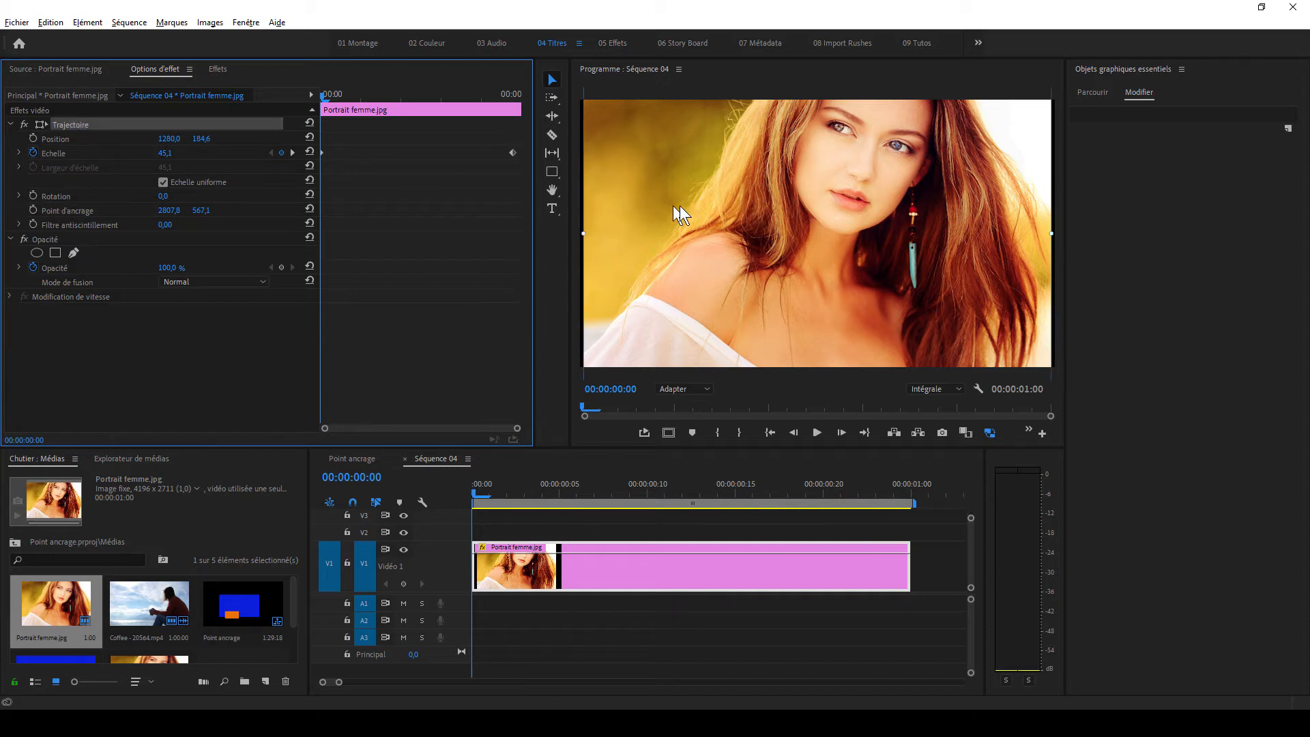
pyautogui.click(60, 138)
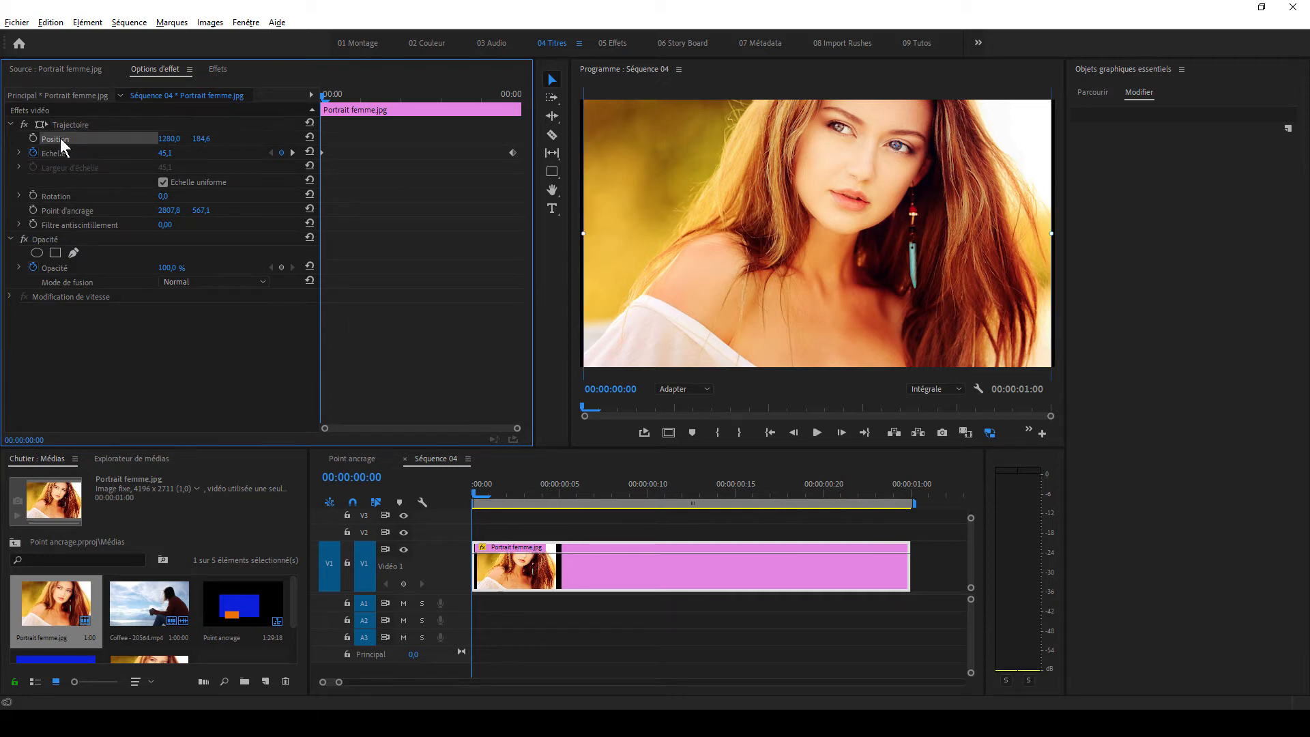
pyautogui.moveTo(898, 146); pyautogui.dragTo(913, 213)
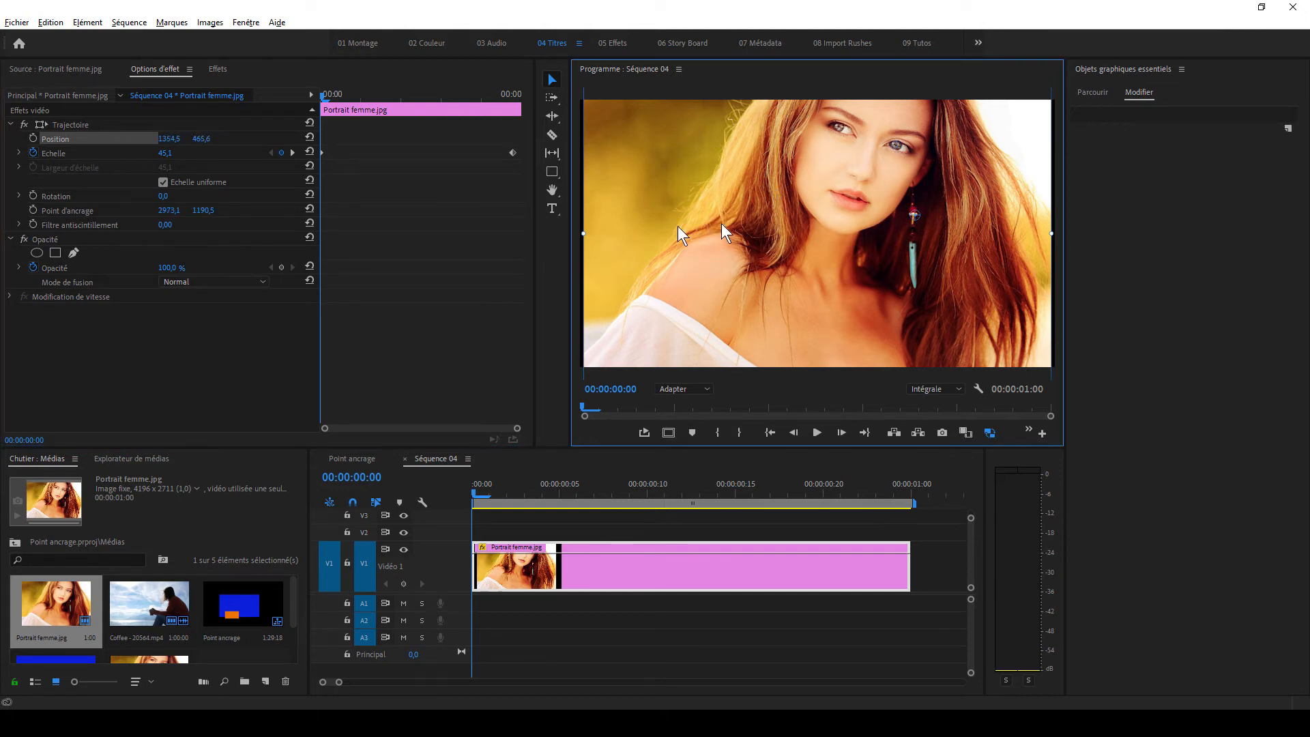
pyautogui.click(327, 101)
pyautogui.moveTo(328, 103)
pyautogui.mouseDown()
pyautogui.moveTo(474, 92)
pyautogui.moveTo(304, 94)
pyautogui.mouseUp()
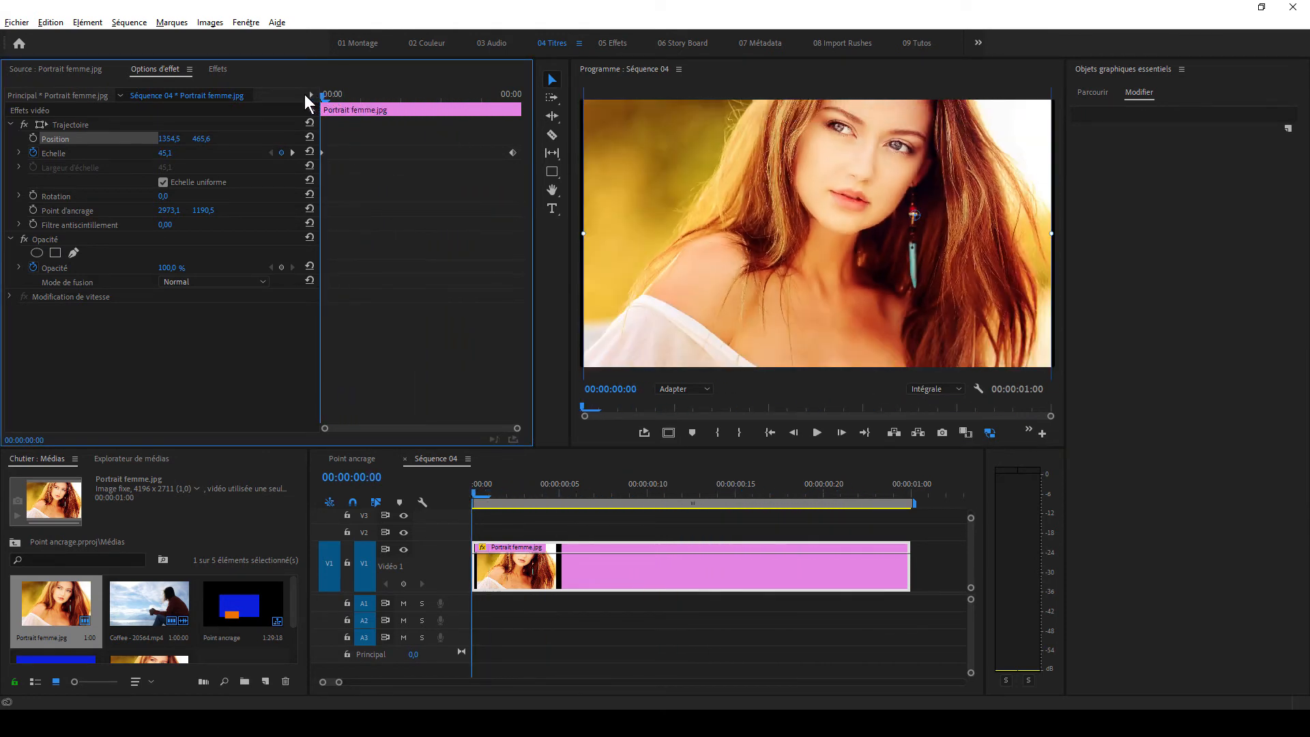
# Move the portrait's anchor point to the mouth, at about 2575,3, 970,5, and scrub through the zoom to preview it
pyautogui.moveTo(917, 216); pyautogui.dragTo(871, 191)
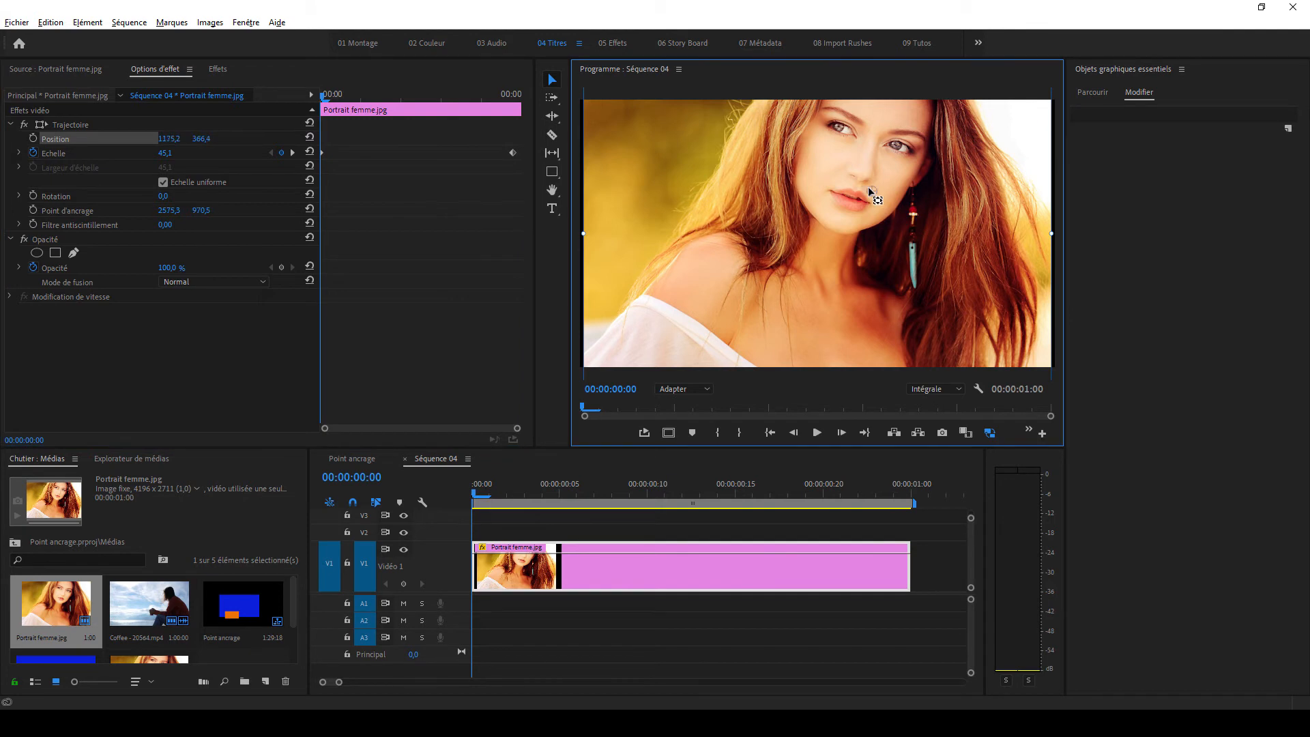
pyautogui.moveTo(330, 89); pyautogui.dragTo(289, 93)
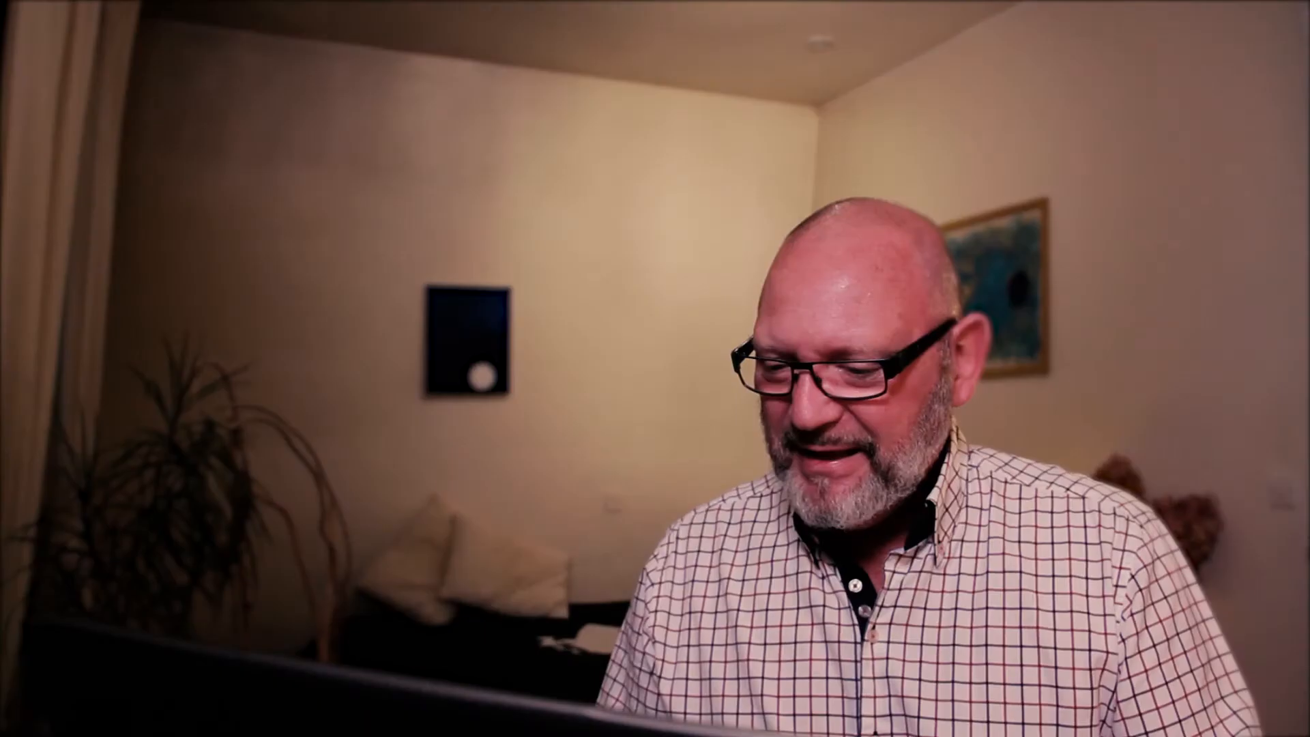